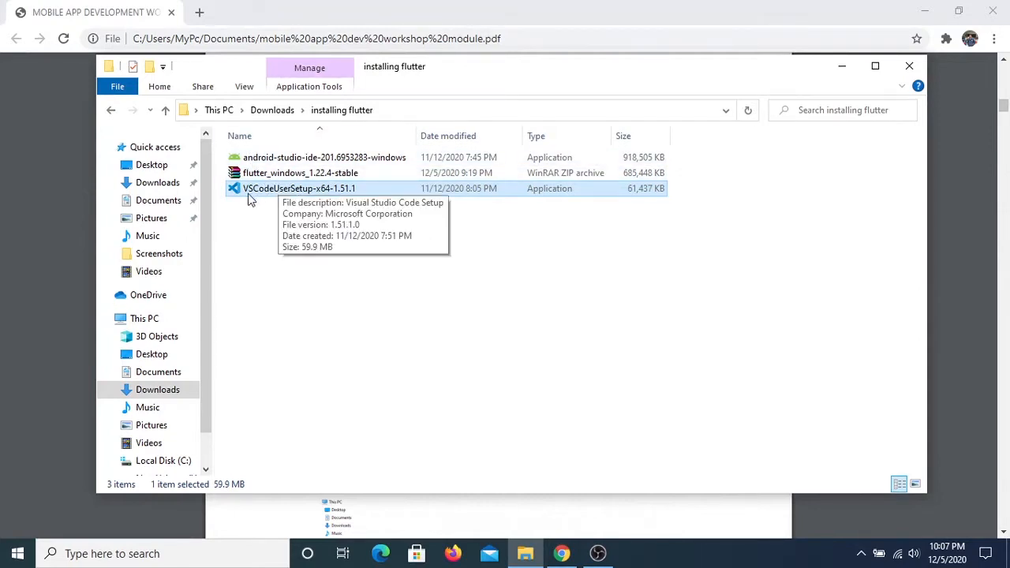
# Extract the flutter_windows_1.22.4-stable archive into its own flutter_windows_1.22.4-stable folder
pyautogui.click(744, 251)
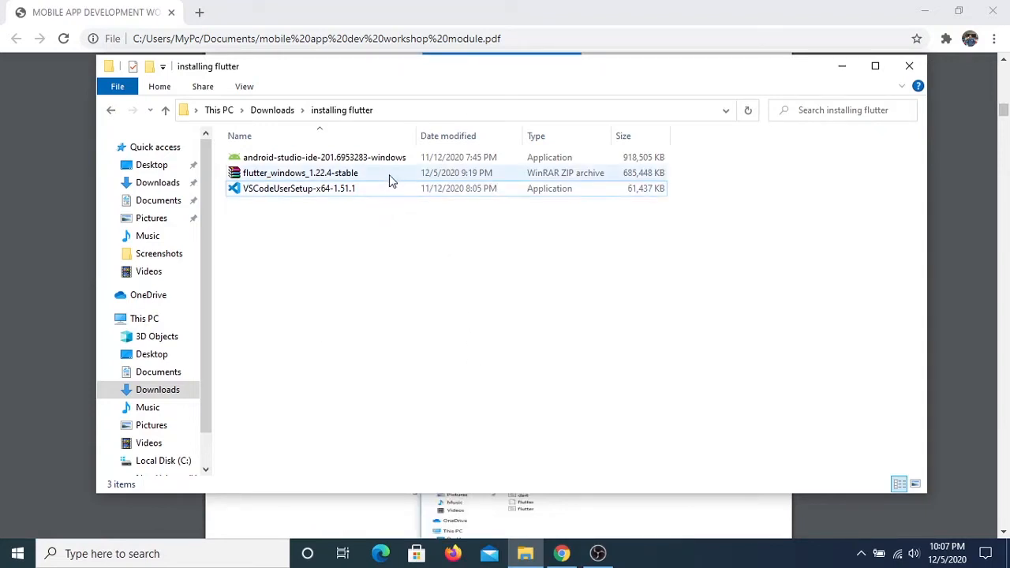
pyautogui.click(338, 178)
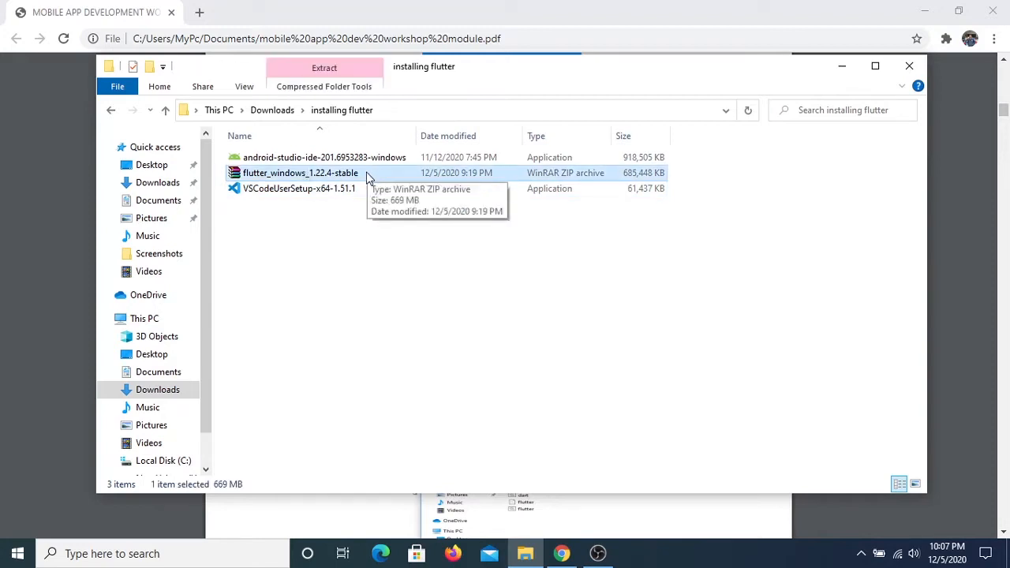
pyautogui.doubleClick(366, 173)
pyautogui.rightClick(366, 172)
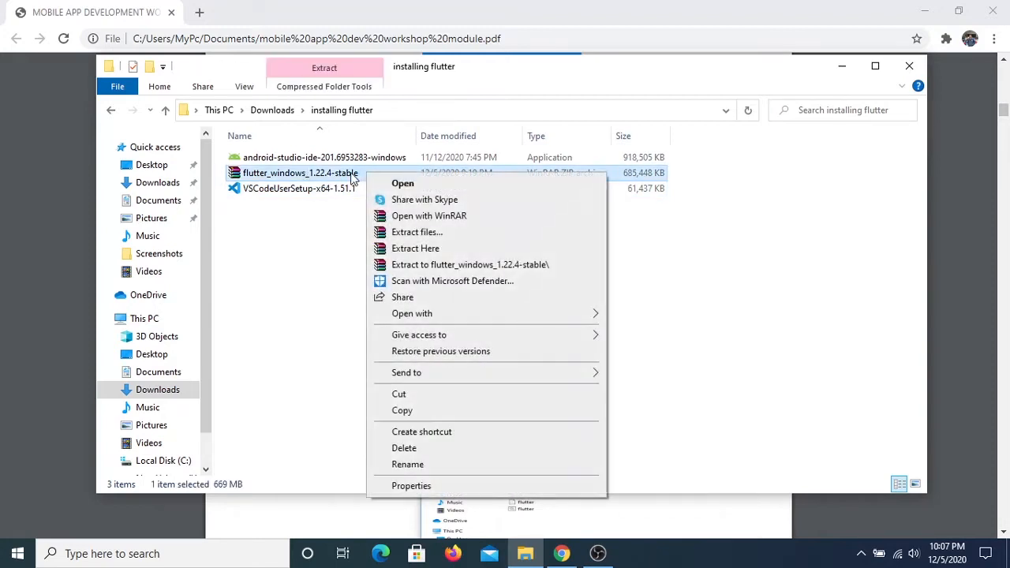
pyautogui.click(517, 266)
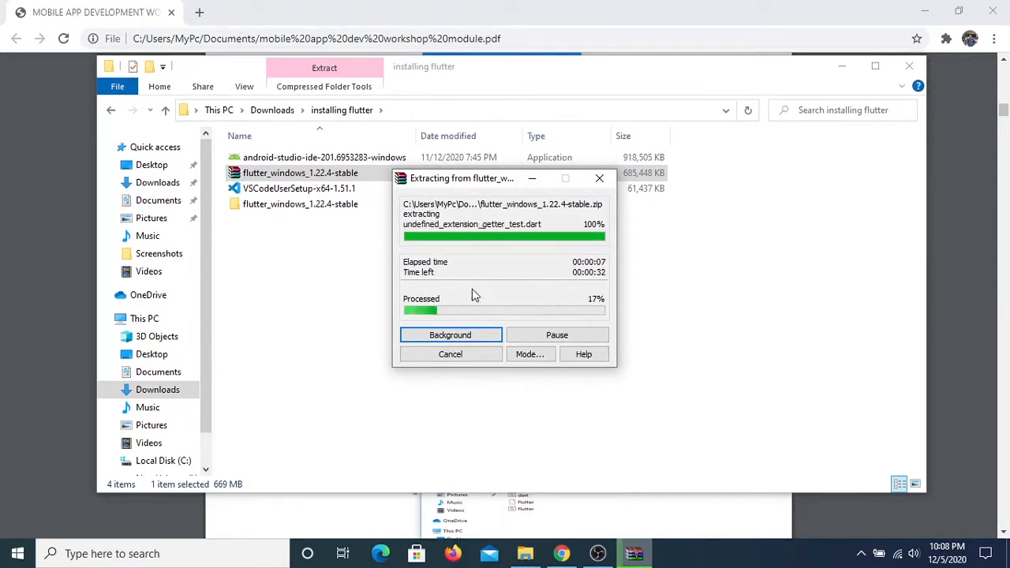
# Consult the PDF guide's SDK placement instructions during extraction and move the extraction progress window clear of the file names
pyautogui.click(3, 244)
pyautogui.scroll(-2, 505, 315)
pyautogui.click(634, 554)
pyautogui.moveTo(454, 183); pyautogui.dragTo(538, 158)
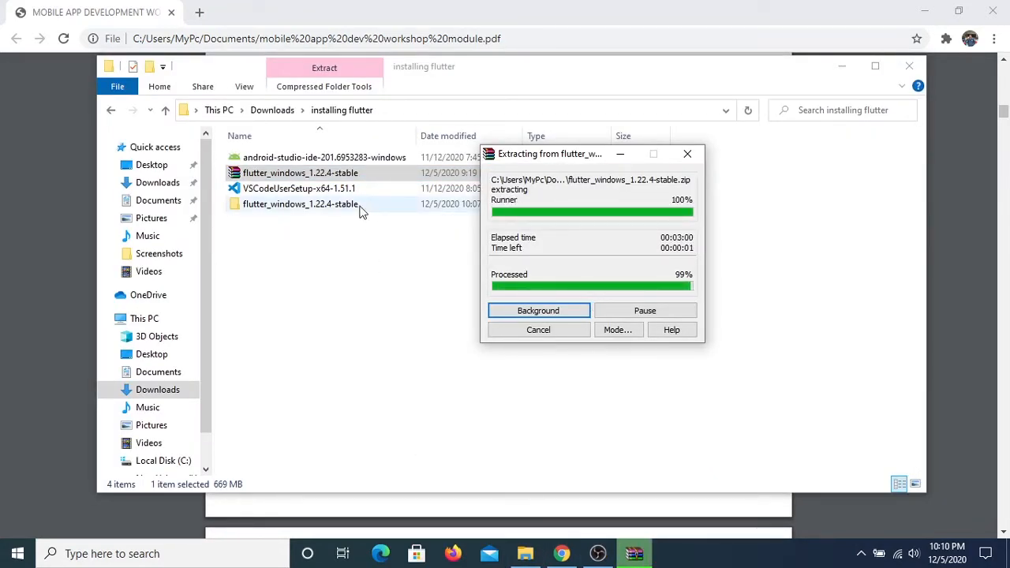
pyautogui.click(371, 262)
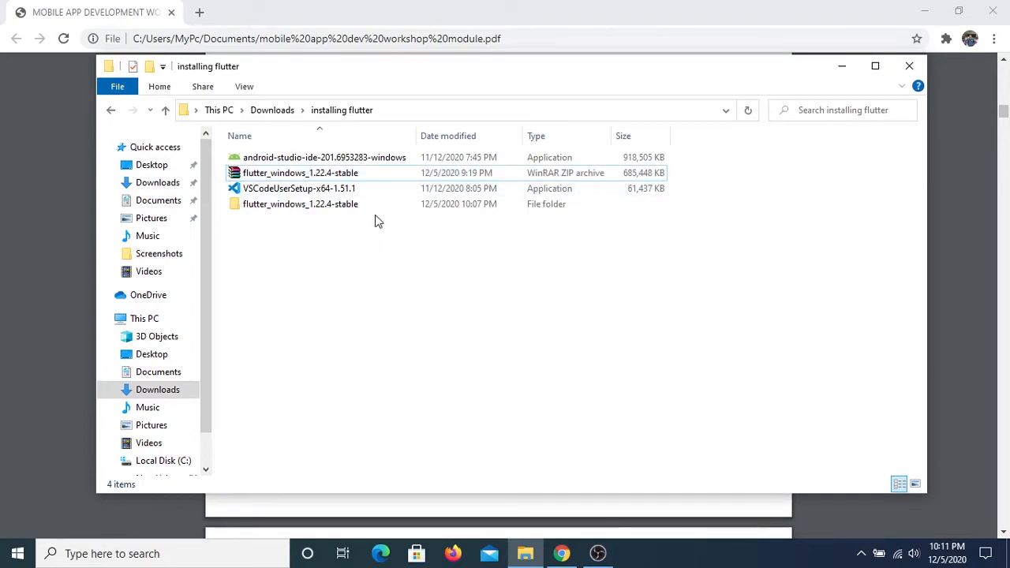
# Cut the flutter folder from inside the extracted flutter_windows_1.22.4-stable folder and widen the navigation pane
pyautogui.doubleClick(308, 207)
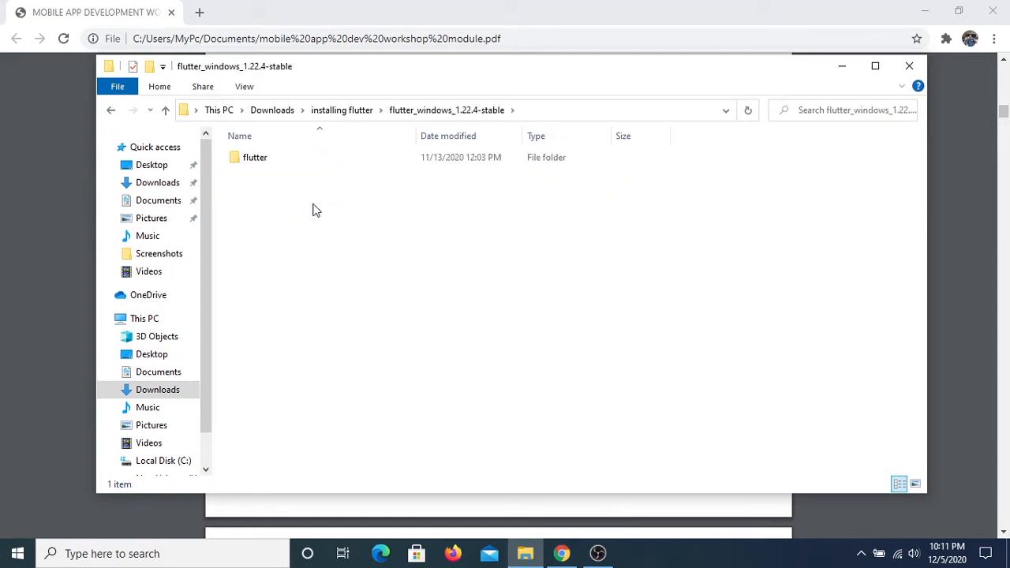
pyautogui.click(260, 158)
pyautogui.click(271, 158)
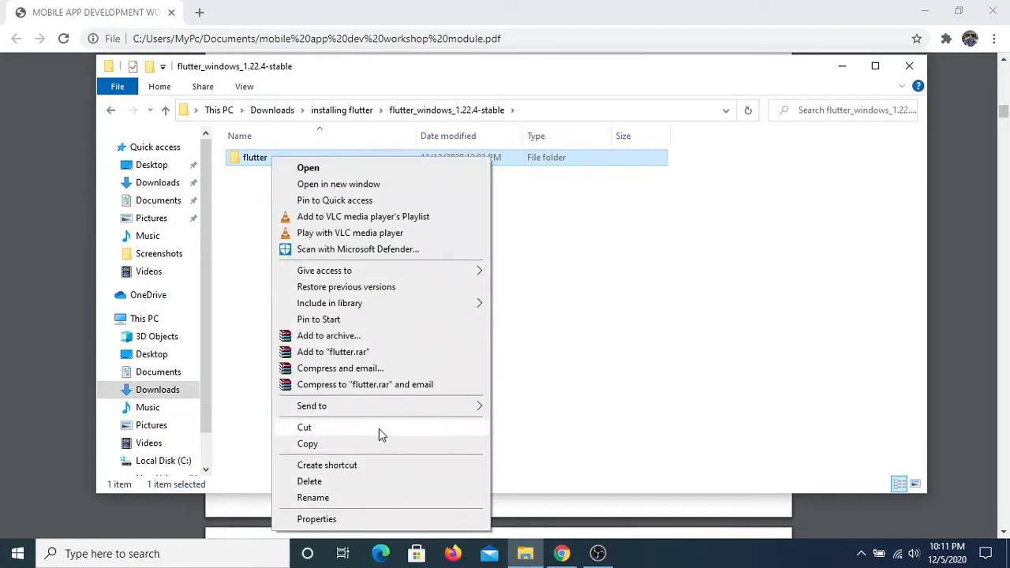
pyautogui.click(379, 429)
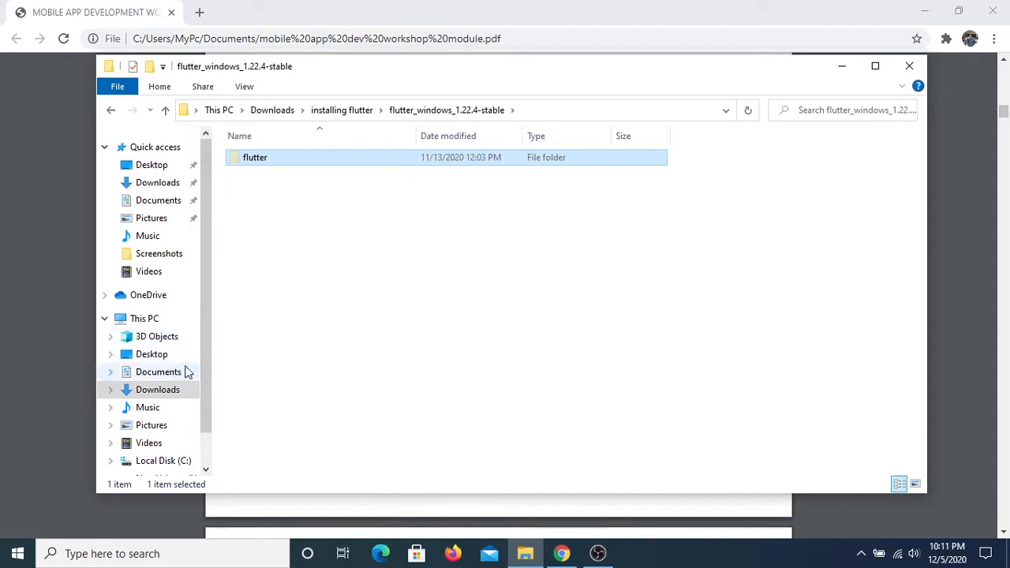
pyautogui.moveTo(213, 330); pyautogui.dragTo(274, 332)
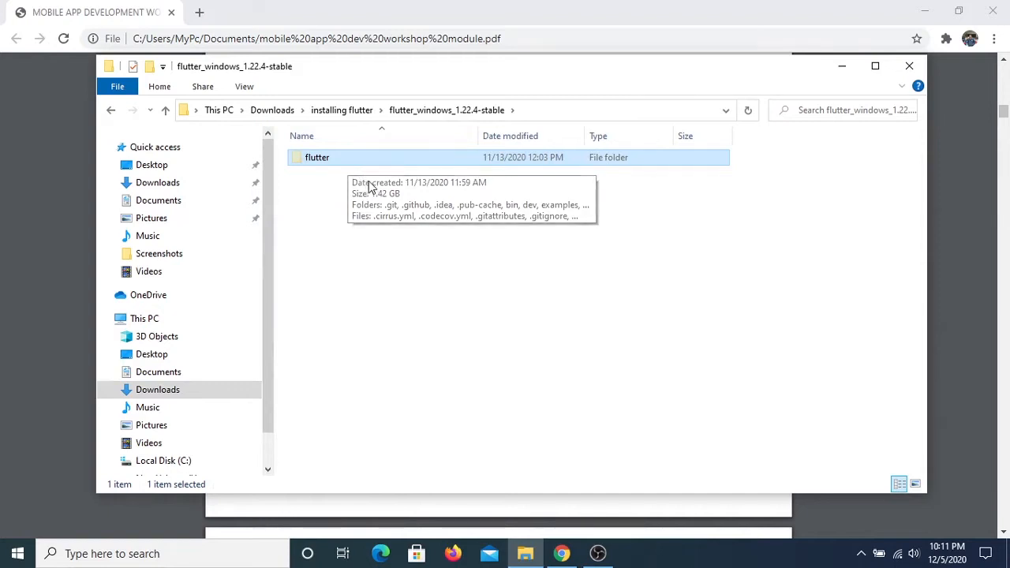
# Check the install location in the PDF guide and create a folder named src on Local Disk (C:)
pyautogui.click(18, 222)
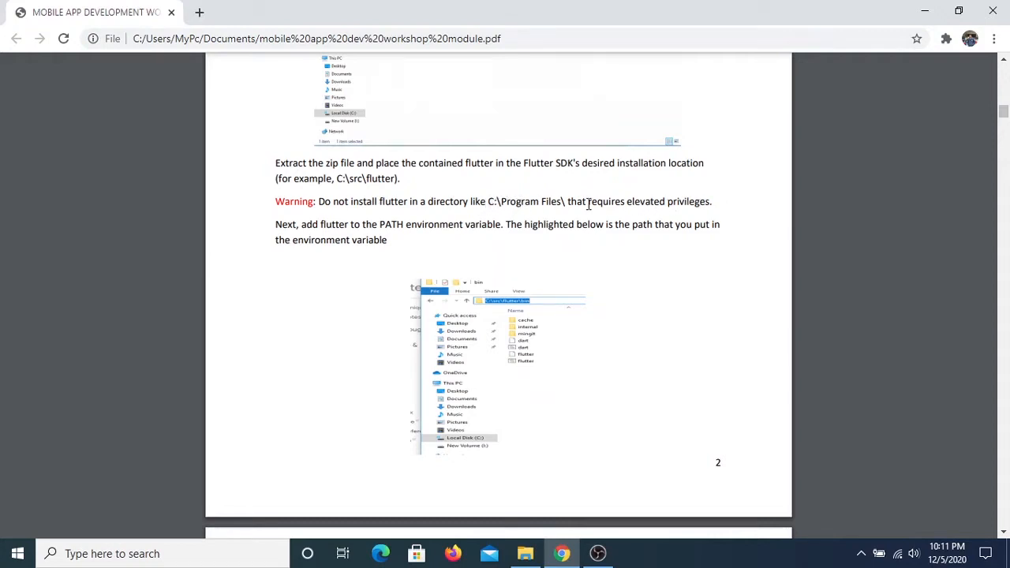
pyautogui.click(526, 558)
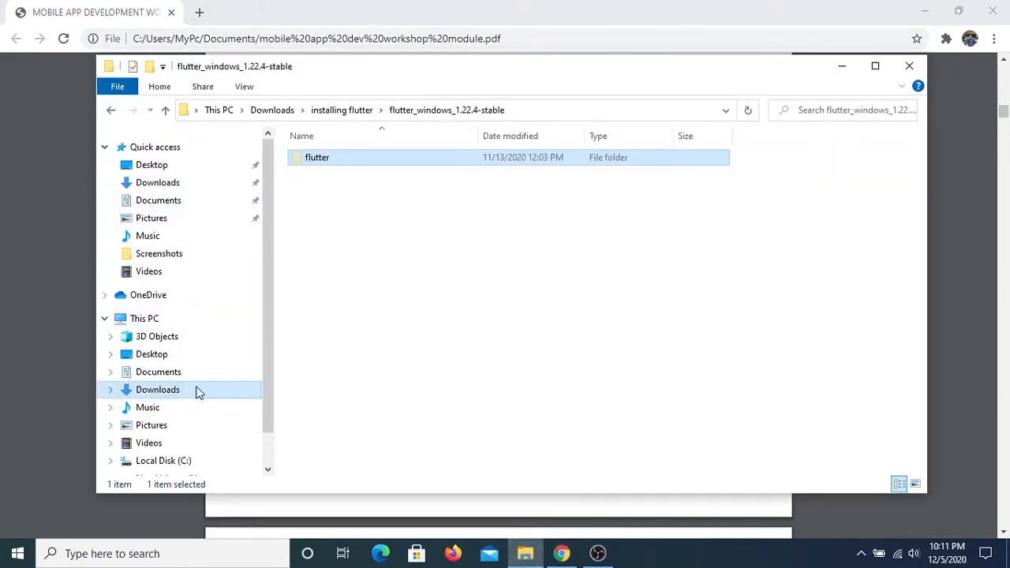
pyautogui.scroll(-1, 197, 390)
pyautogui.click(164, 413)
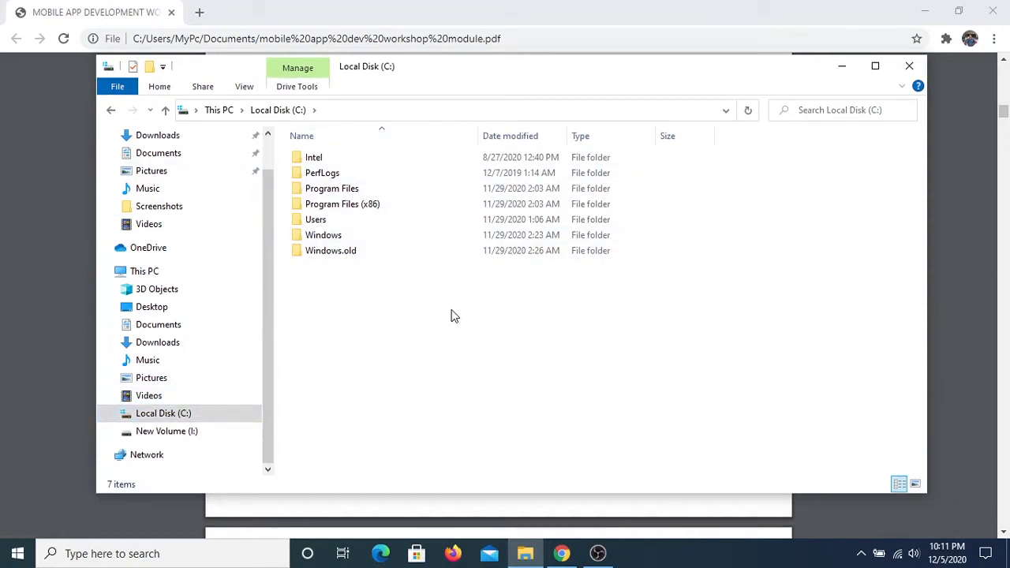
pyautogui.click(149, 66)
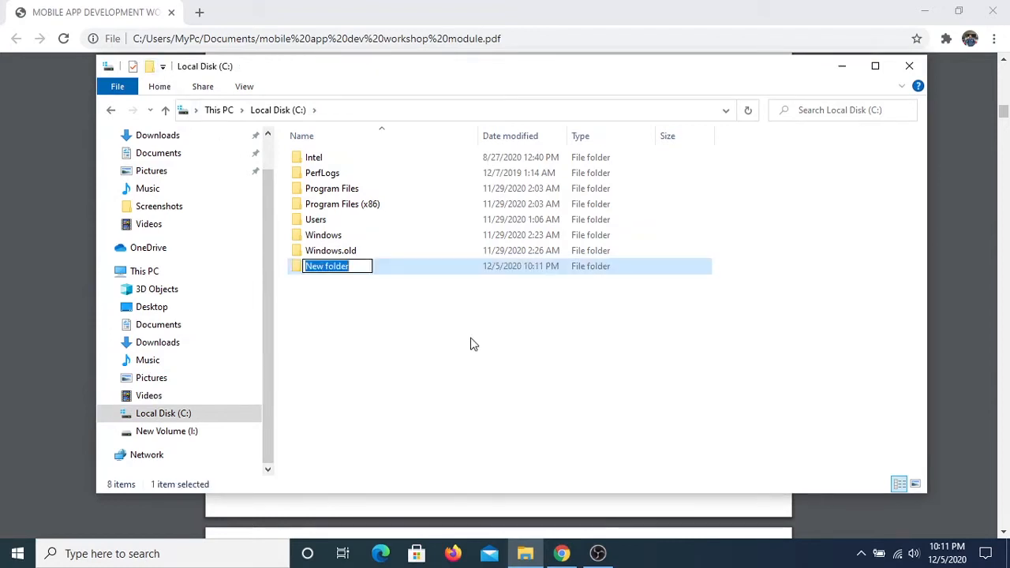
pyautogui.write('src')
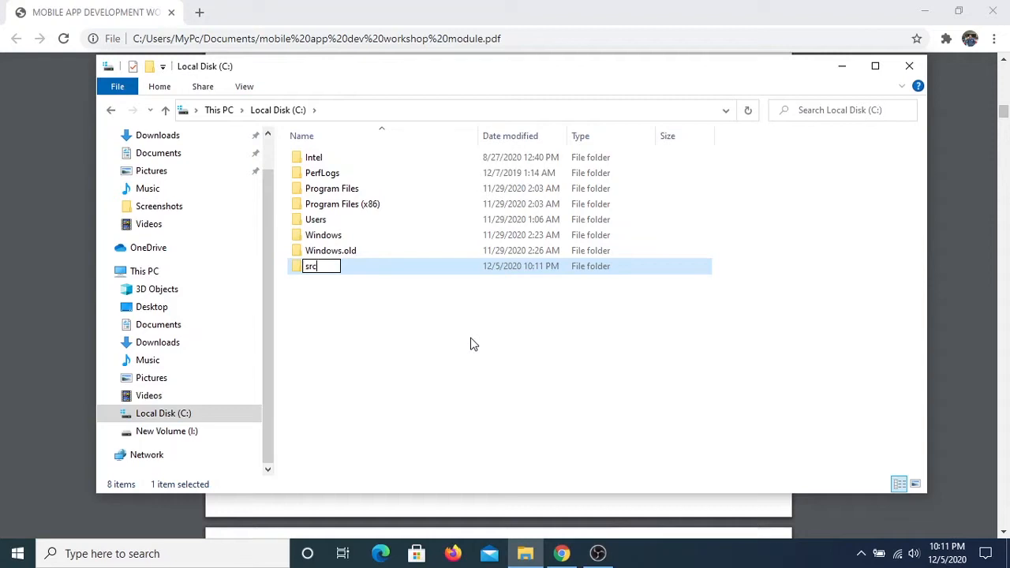
pyautogui.press('Return')
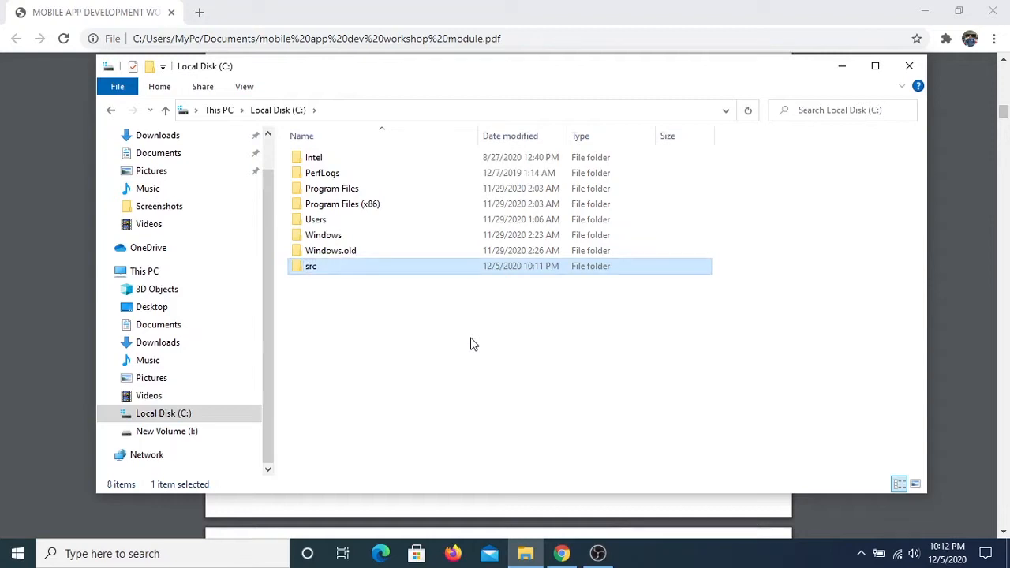
# Paste the cut flutter folder into the C:\src folder
pyautogui.doubleClick(433, 273)
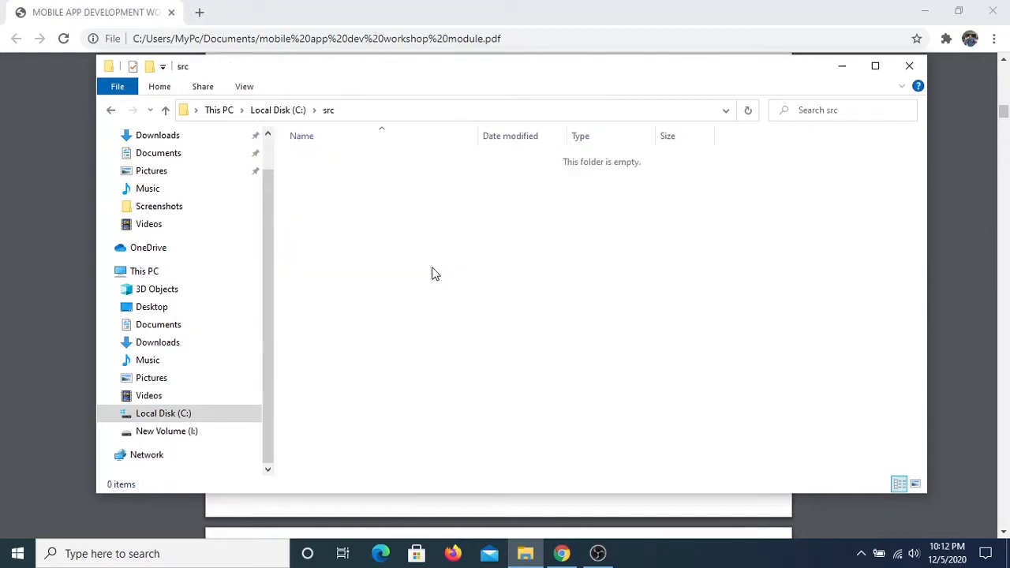
pyautogui.rightClick(397, 188)
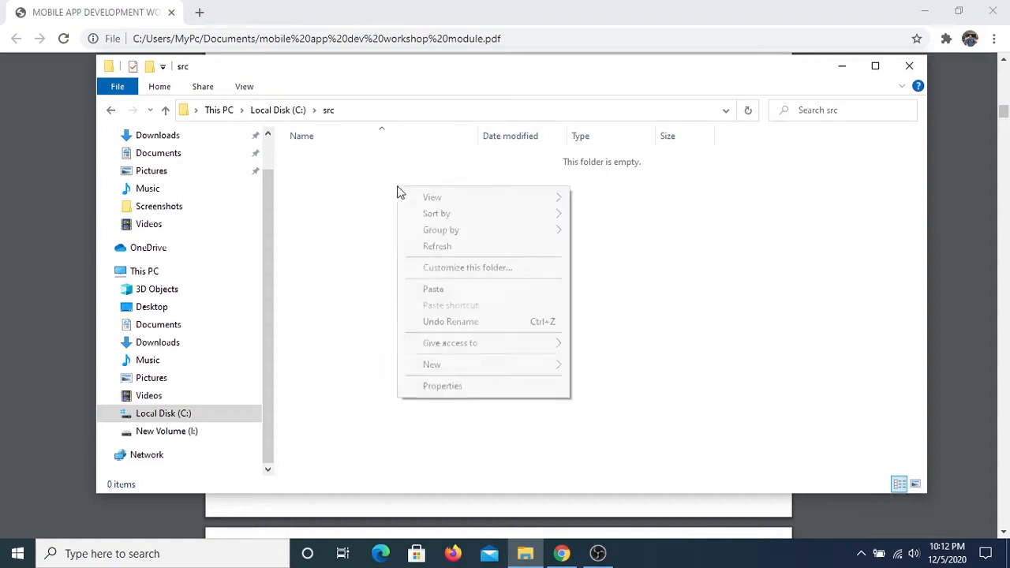
pyautogui.click(449, 292)
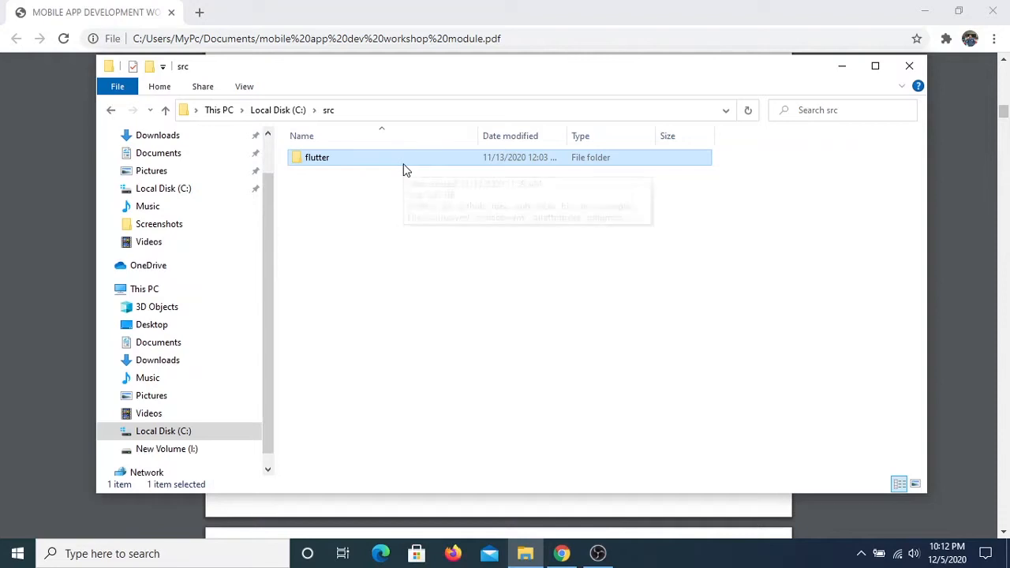
# Open the bin folder inside the flutter folder and copy its full path, C:\src\flutter\bin
pyautogui.doubleClick(352, 163)
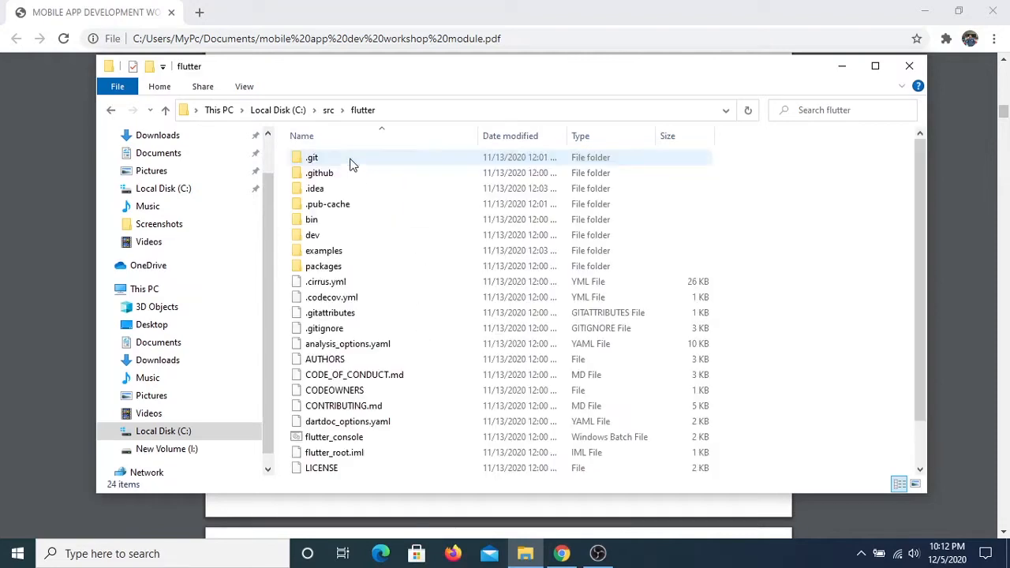
pyautogui.doubleClick(338, 221)
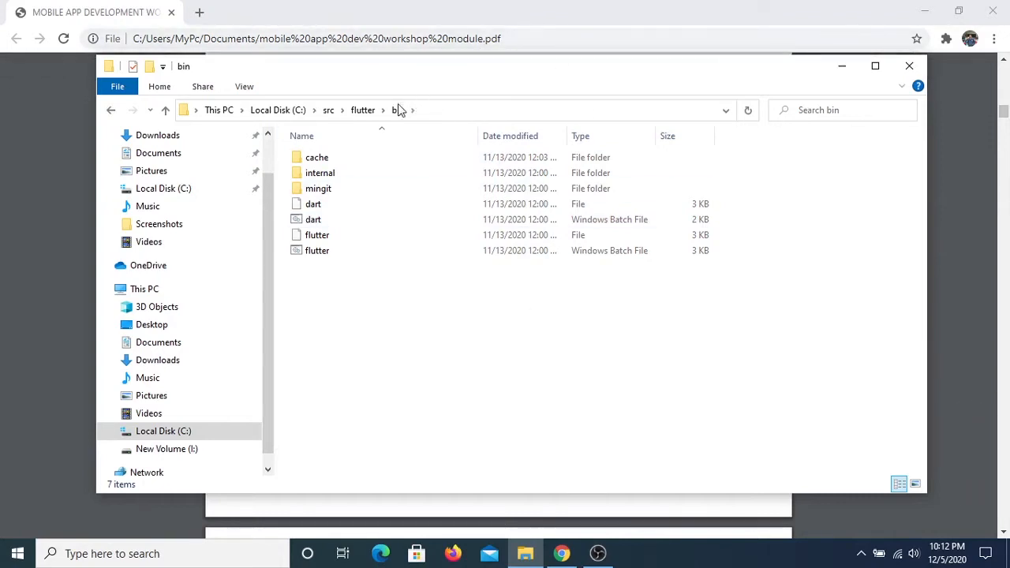
pyautogui.click(424, 110)
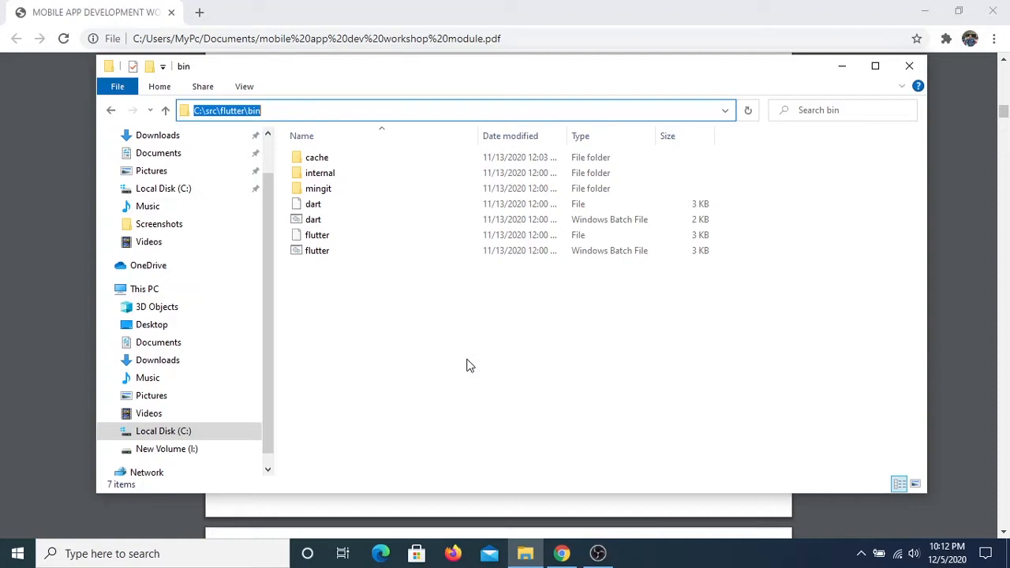
pyautogui.rightClick(328, 113)
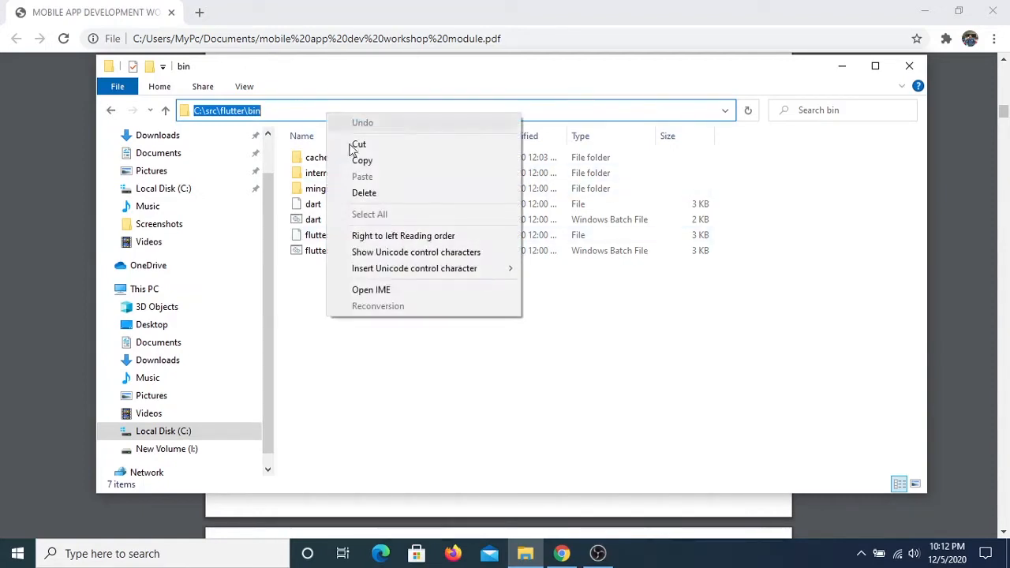
pyautogui.click(392, 159)
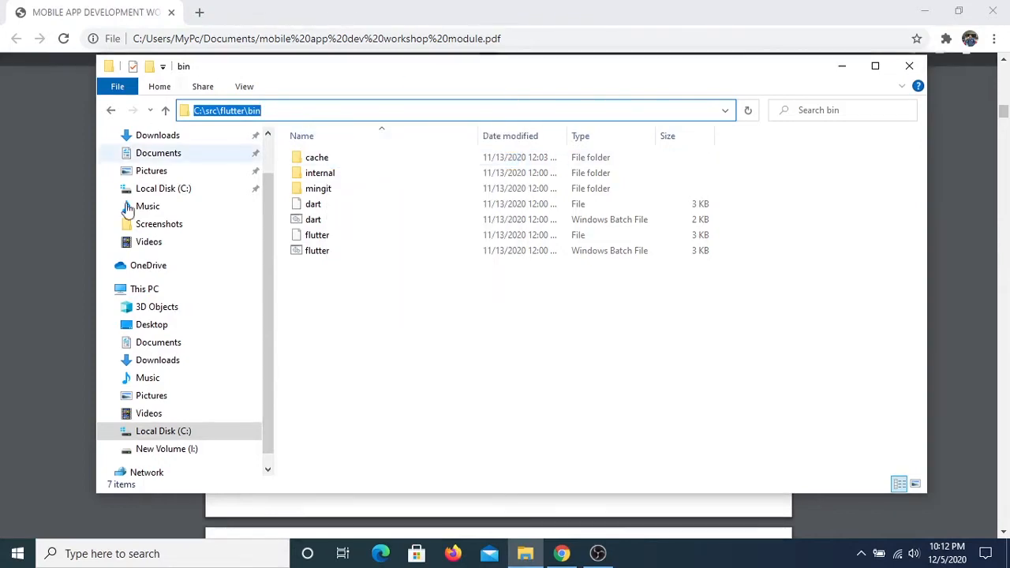
# Search Windows for "envir" and open the Environment Variables dialog from the system properties
pyautogui.click(112, 554)
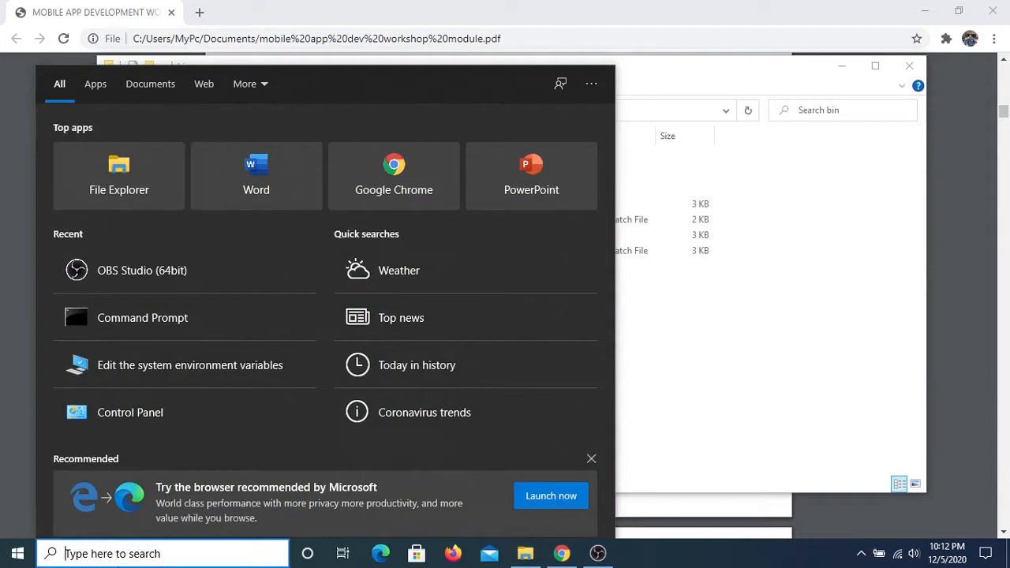
pyautogui.write('envir')
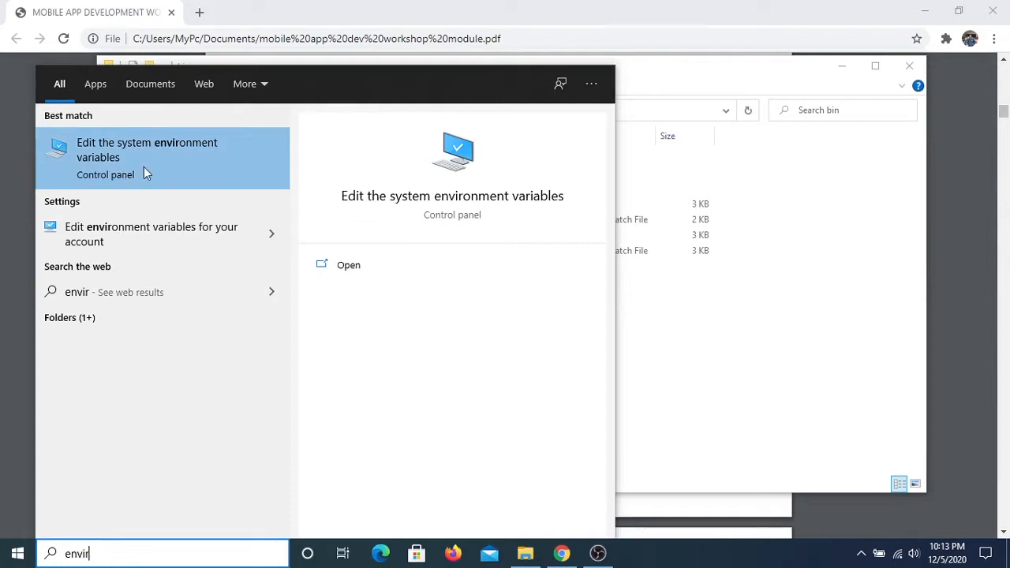
pyautogui.click(172, 177)
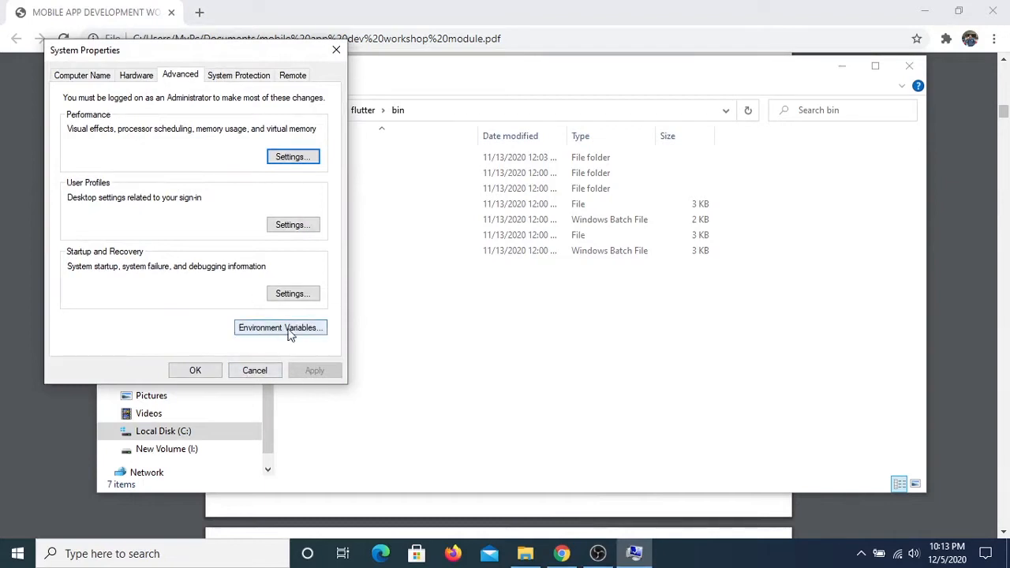
pyautogui.click(318, 333)
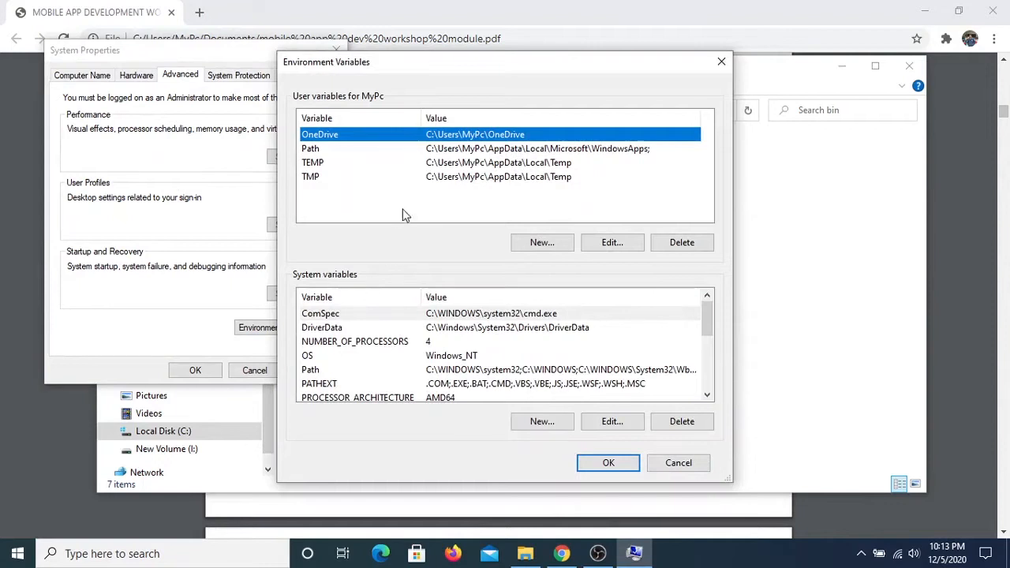
# Add the copied C:\src\flutter\bin path as a new entry in the user Path variable and confirm the edit
pyautogui.click(399, 150)
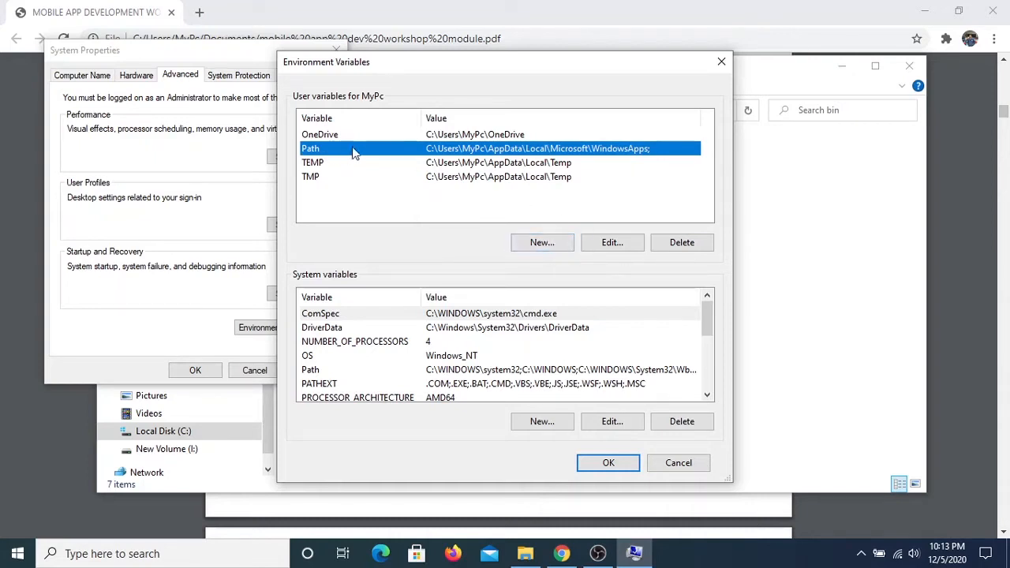
pyautogui.click(613, 243)
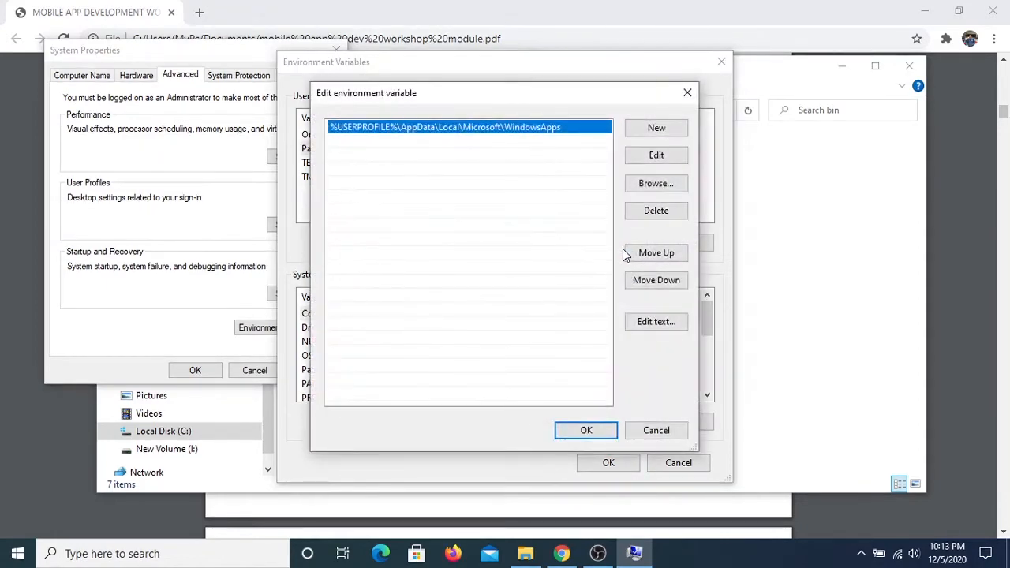
pyautogui.click(514, 245)
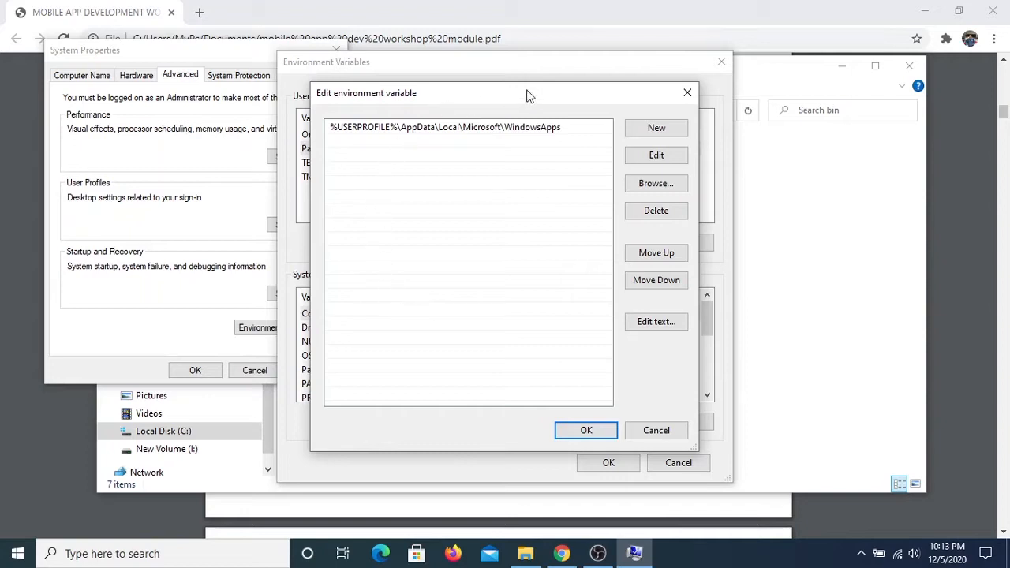
pyautogui.click(672, 132)
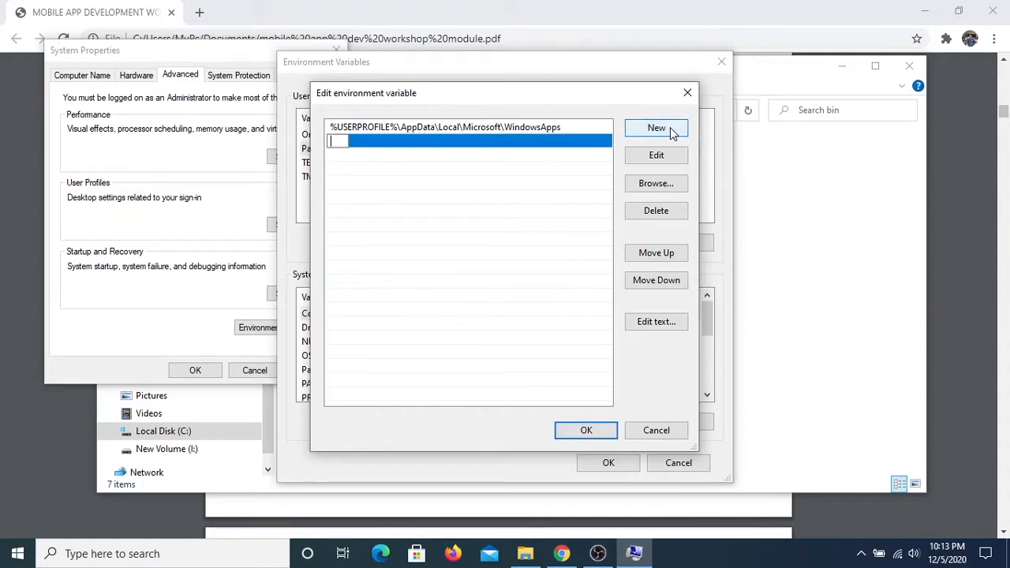
pyautogui.rightClick(340, 139)
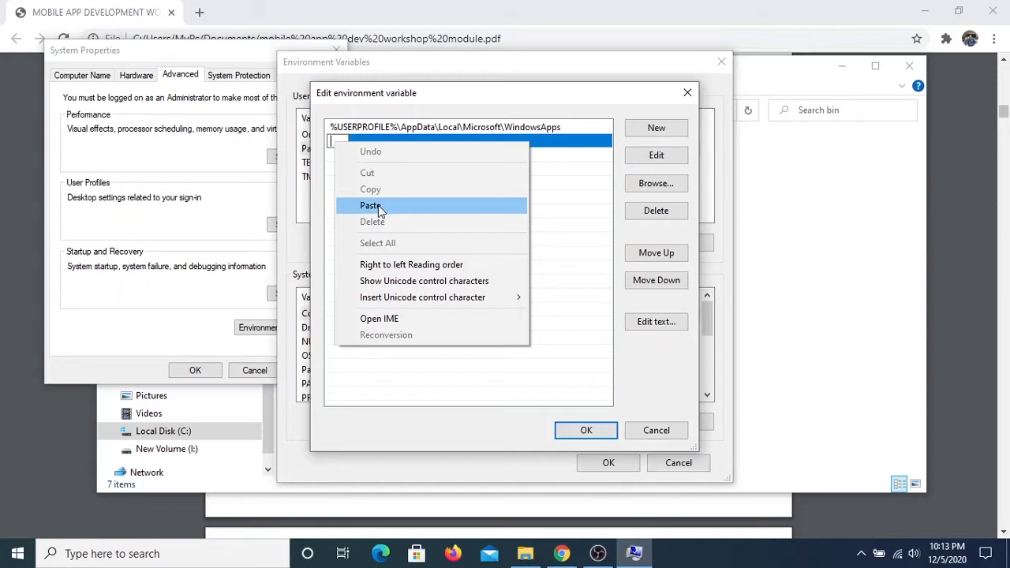
pyautogui.click(371, 206)
pyautogui.click(382, 212)
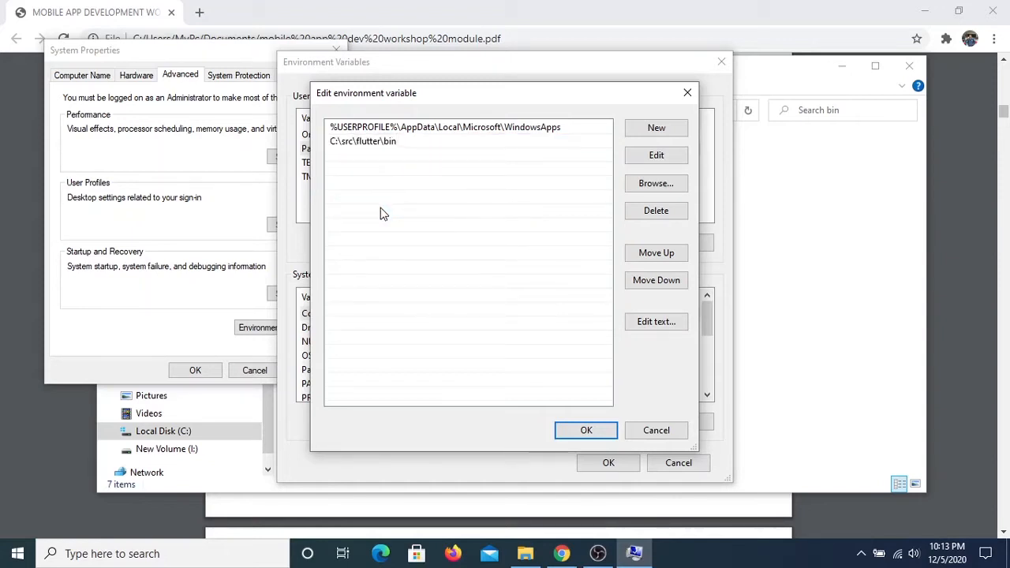
pyautogui.click(607, 434)
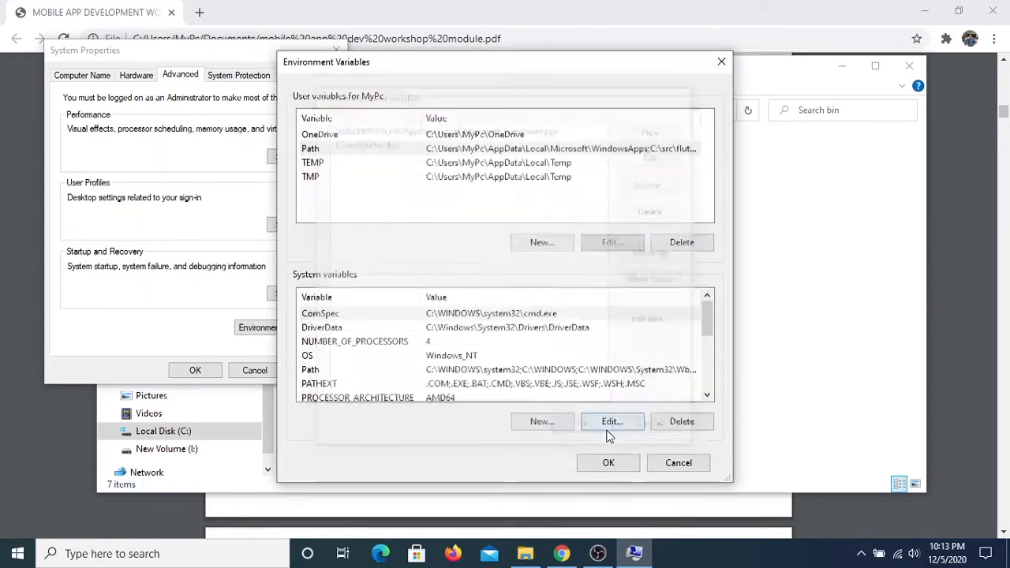
# Confirm the Environment Variables and System Properties dialogs and minimize the bin folder window
pyautogui.click(618, 463)
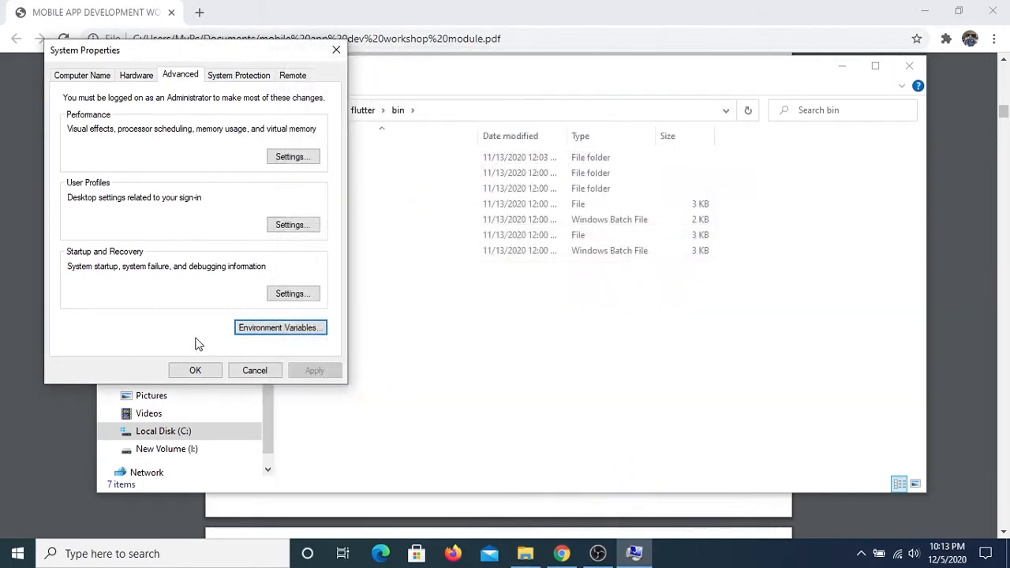
pyautogui.click(197, 372)
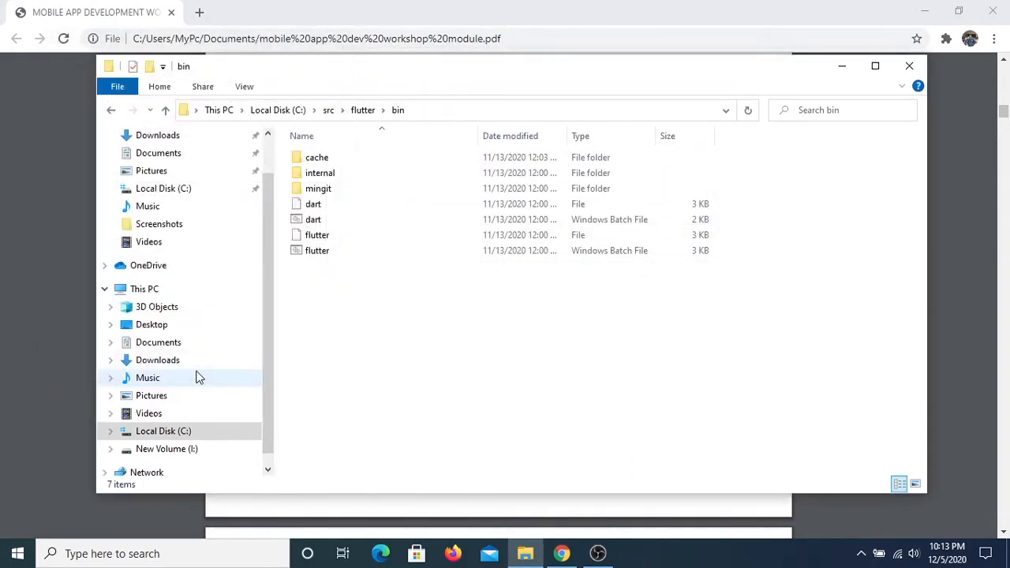
pyautogui.click(842, 66)
# Search Windows for "cmd" to open Command Prompt and run the flutter doctor command
pyautogui.click(220, 564)
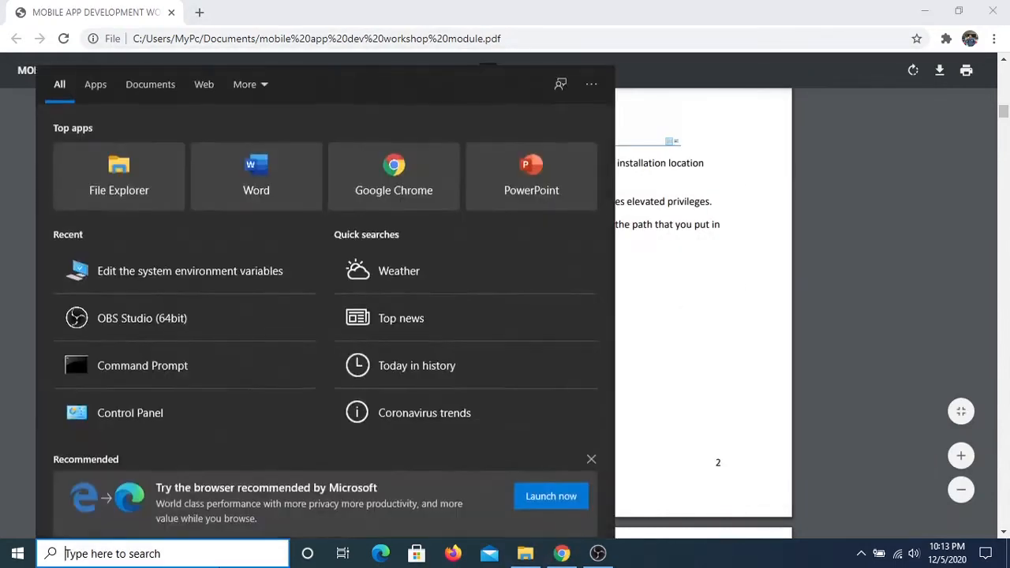
pyautogui.write('cmd')
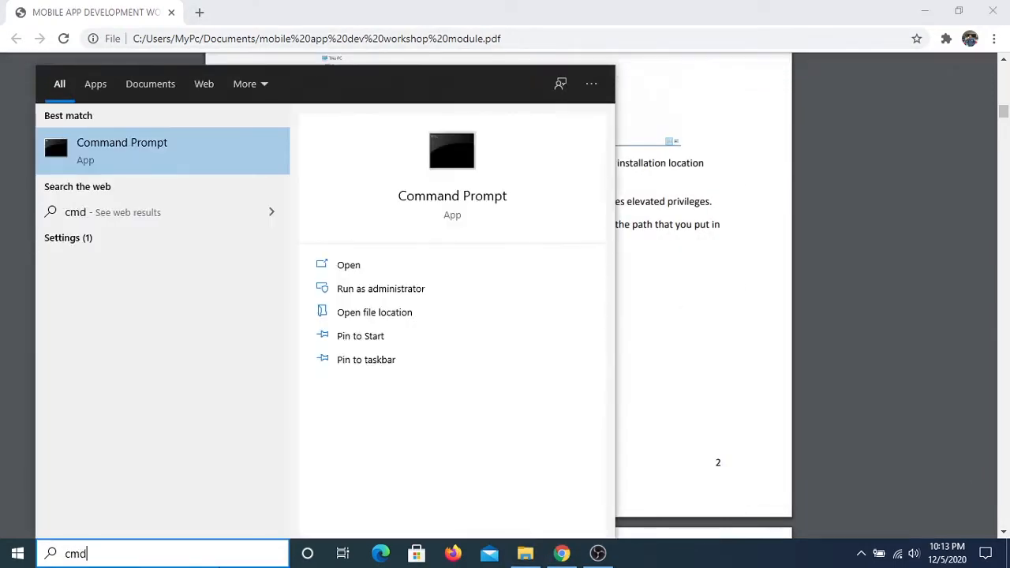
pyautogui.press('Return')
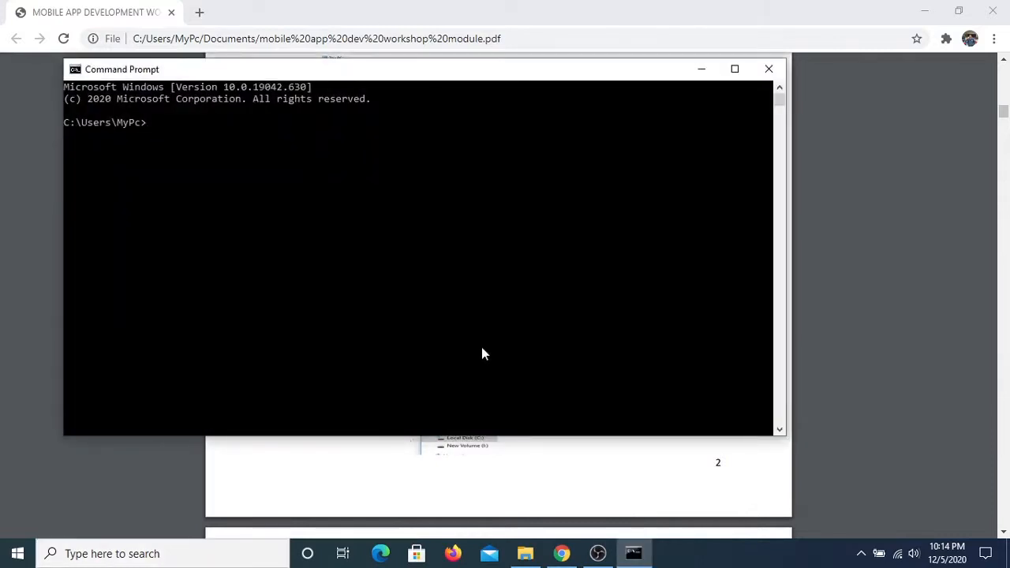
pyautogui.write('flutter')
pyautogui.write(' docto')
pyautogui.write('r')
pyautogui.press('Return')
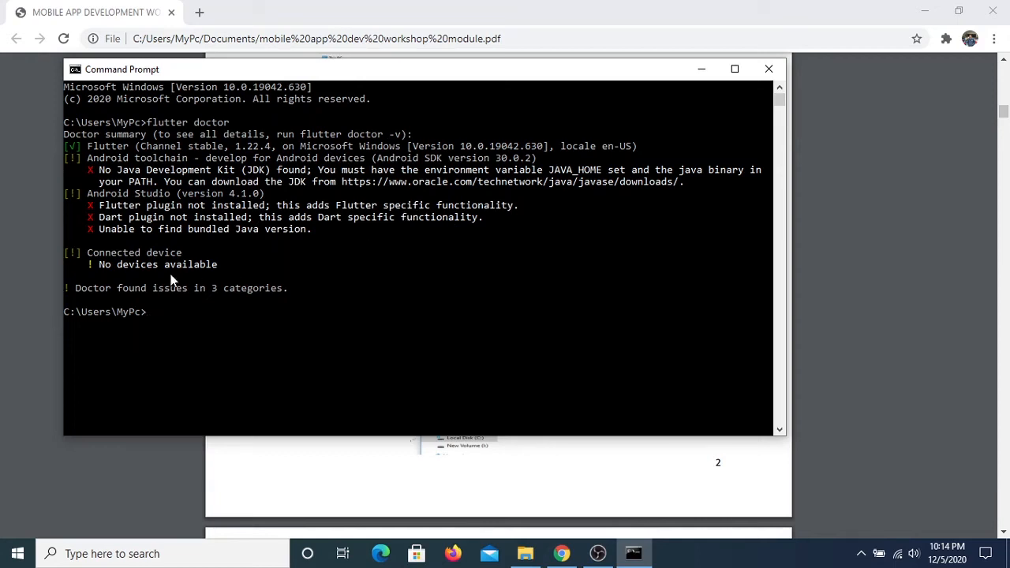
# Review the PDF module's instructions on editing the Path variable and checking the installation with flutter doctor
pyautogui.hotkey('alt', 'Tab')
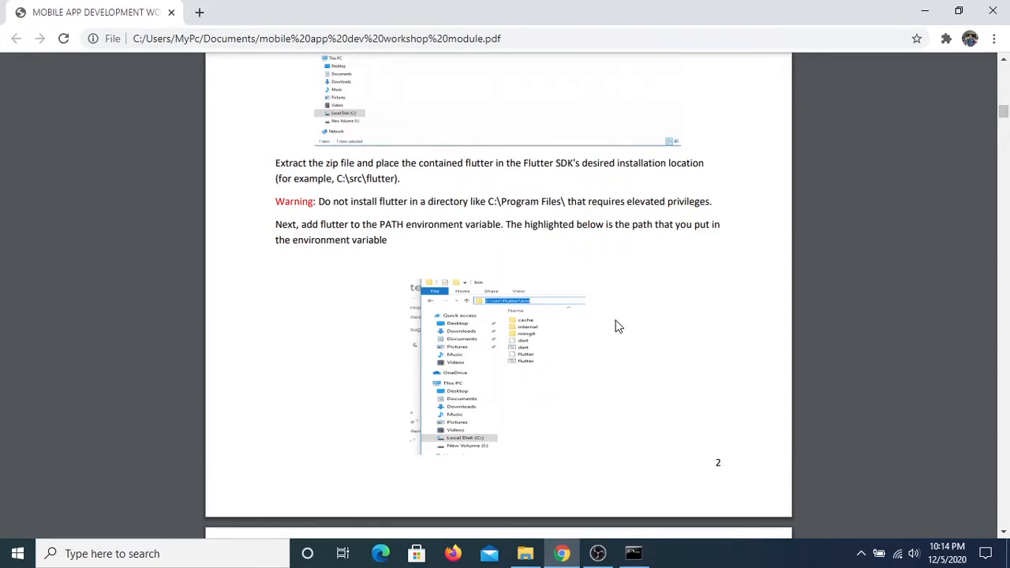
pyautogui.scroll(-5, 618, 326)
pyautogui.scroll(1, 619, 327)
pyautogui.scroll(-4, 618, 327)
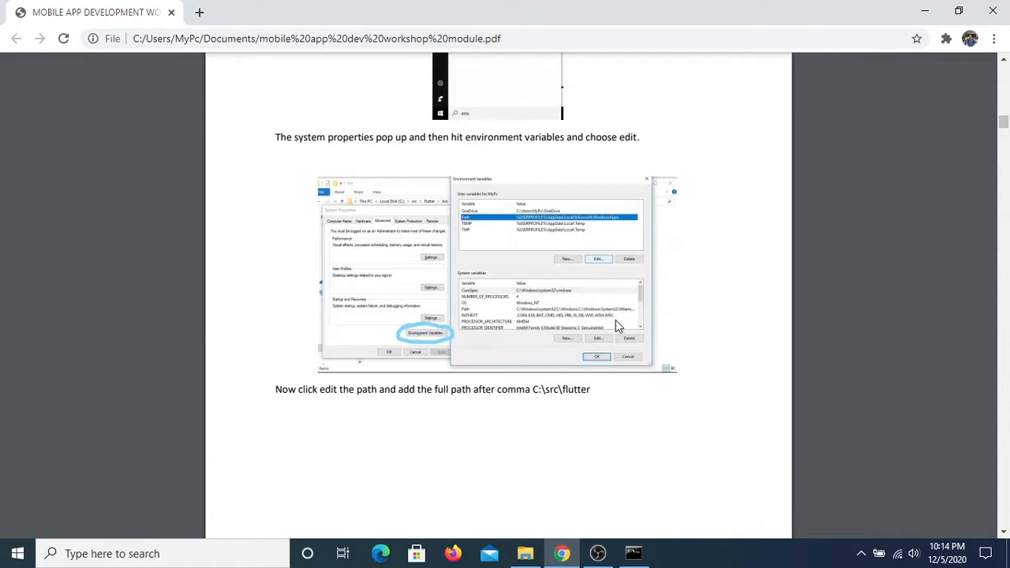
pyautogui.scroll(-8, 616, 322)
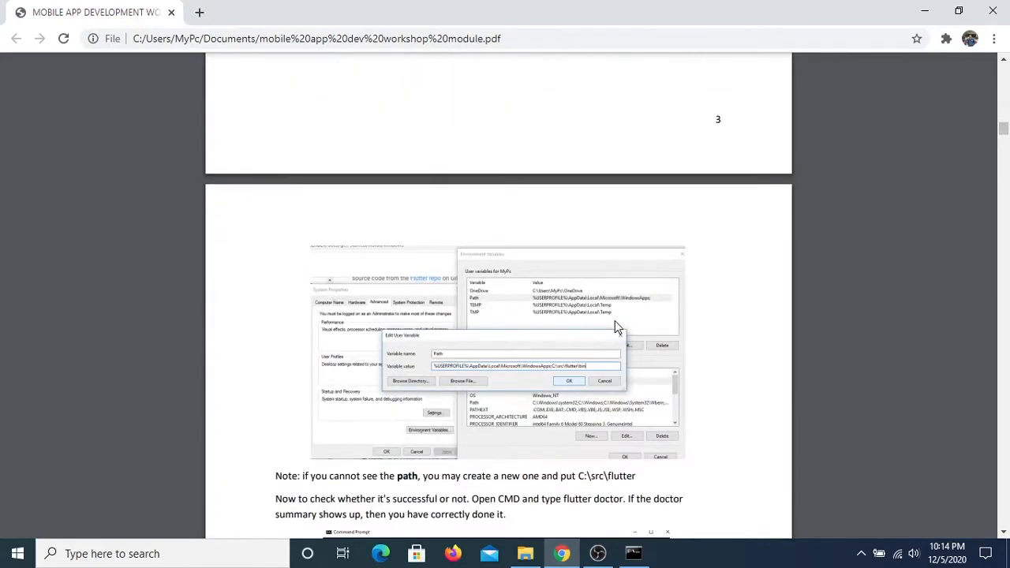
pyautogui.keyDown('ctrl'); pyautogui.scroll(4, 614, 320); pyautogui.keyUp('ctrl')
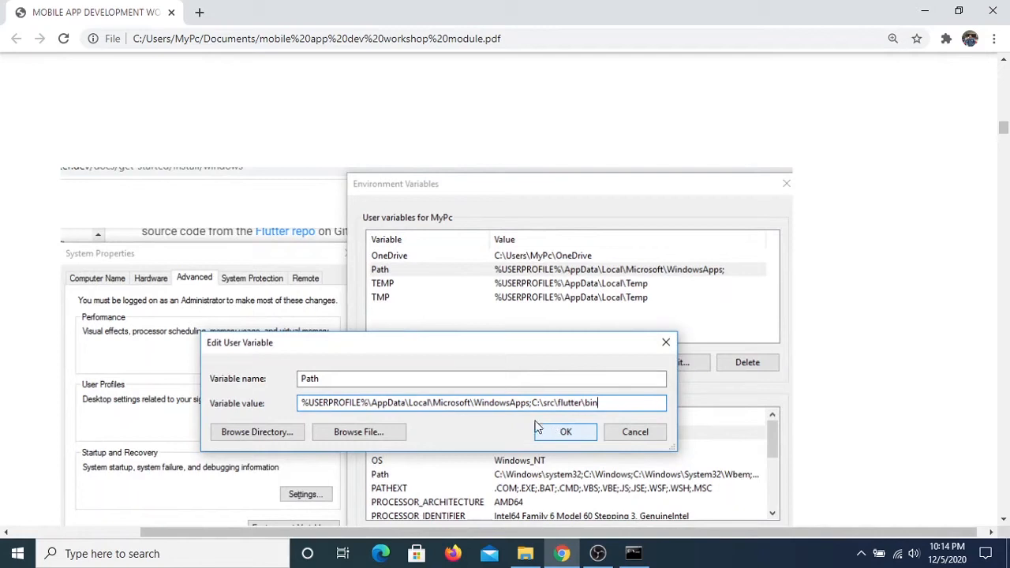
pyautogui.scroll(1, 533, 406)
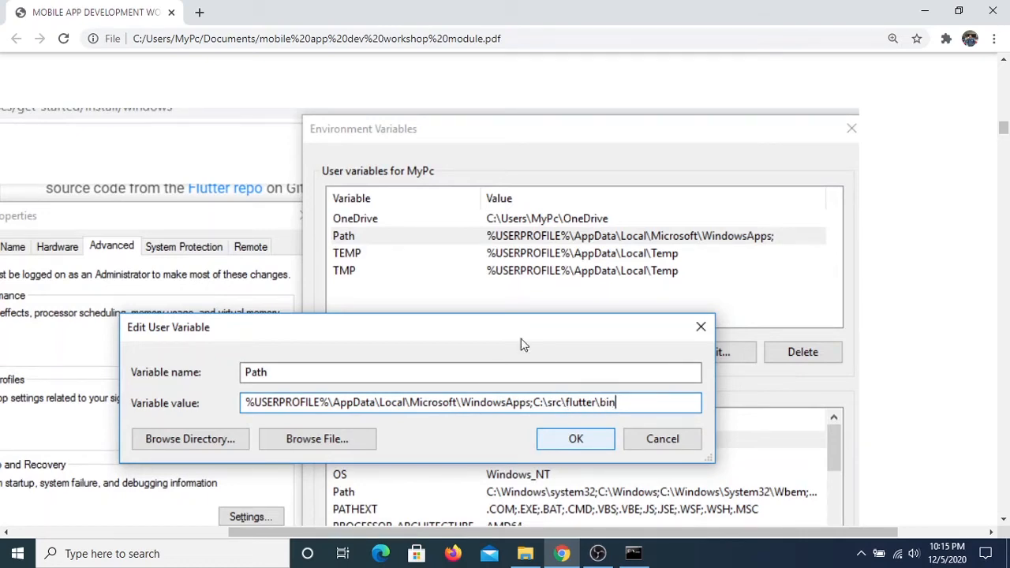
pyautogui.scroll(-3, 518, 337)
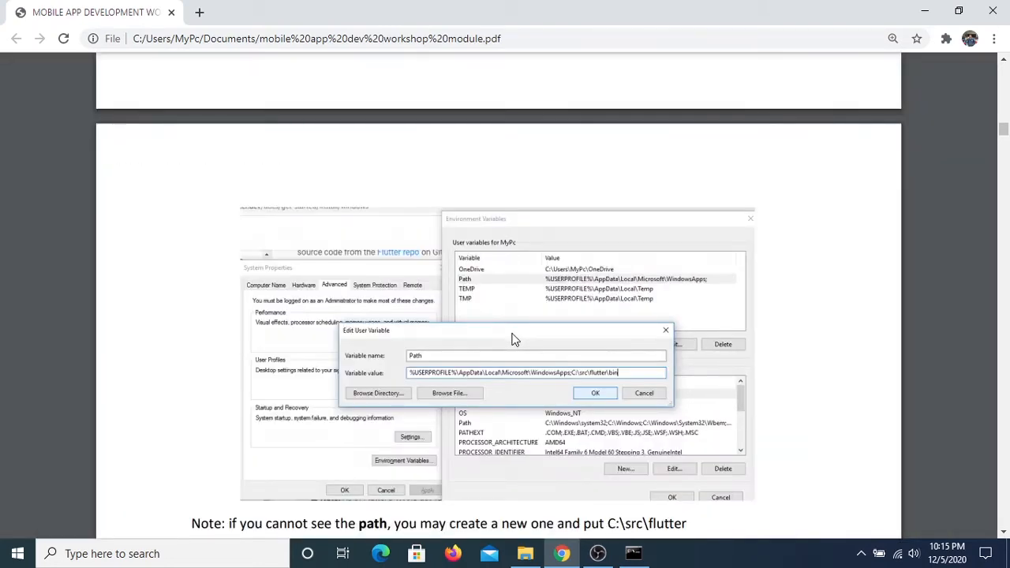
pyautogui.scroll(-5, 513, 338)
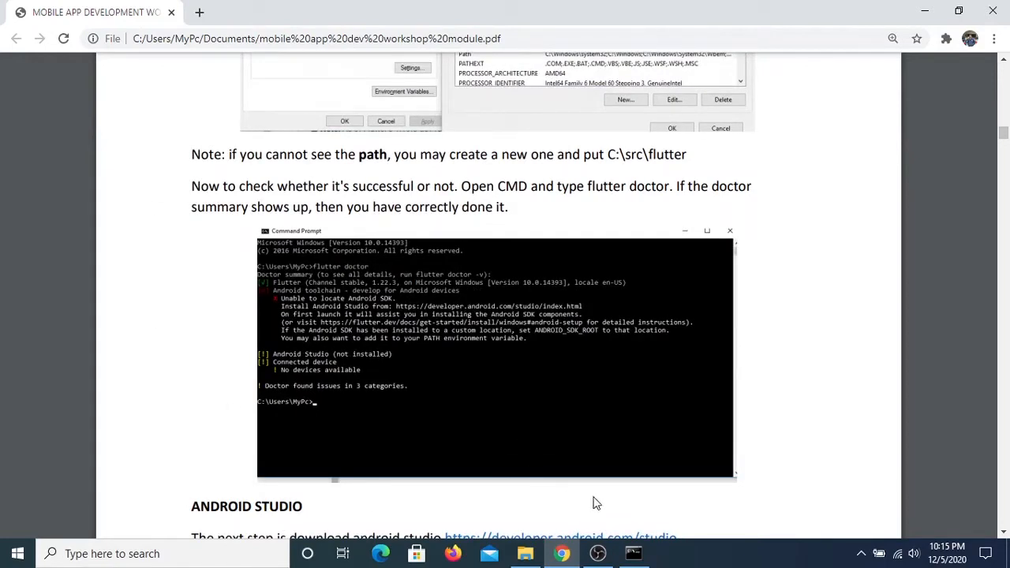
# Install Android Studio from android-studio-ide-201.6953283-windows in the installing flutter folder, keeping Android Virtual Device and the default location, and start it when setup completes
pyautogui.click(525, 553)
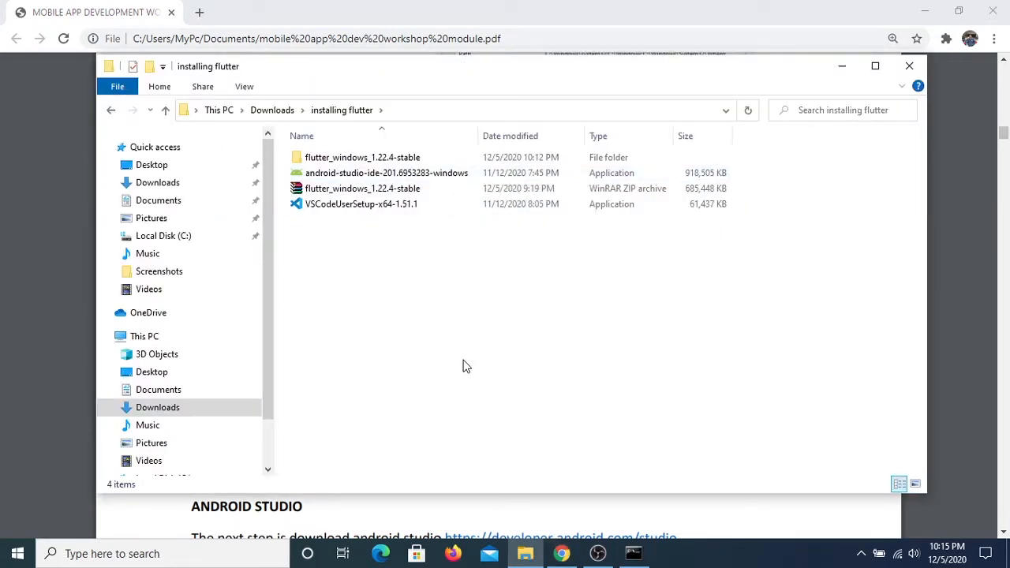
pyautogui.doubleClick(456, 174)
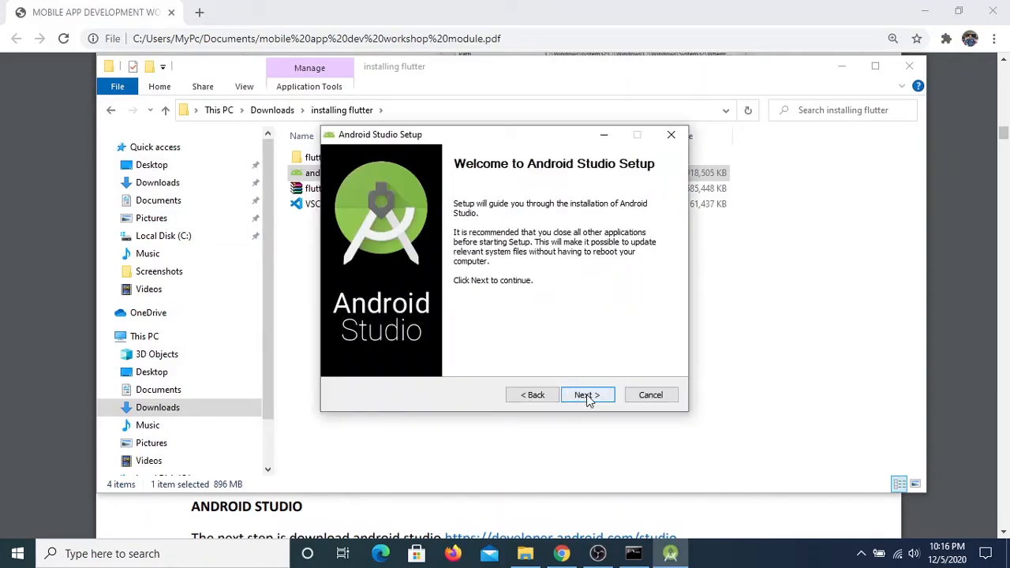
pyautogui.click(588, 395)
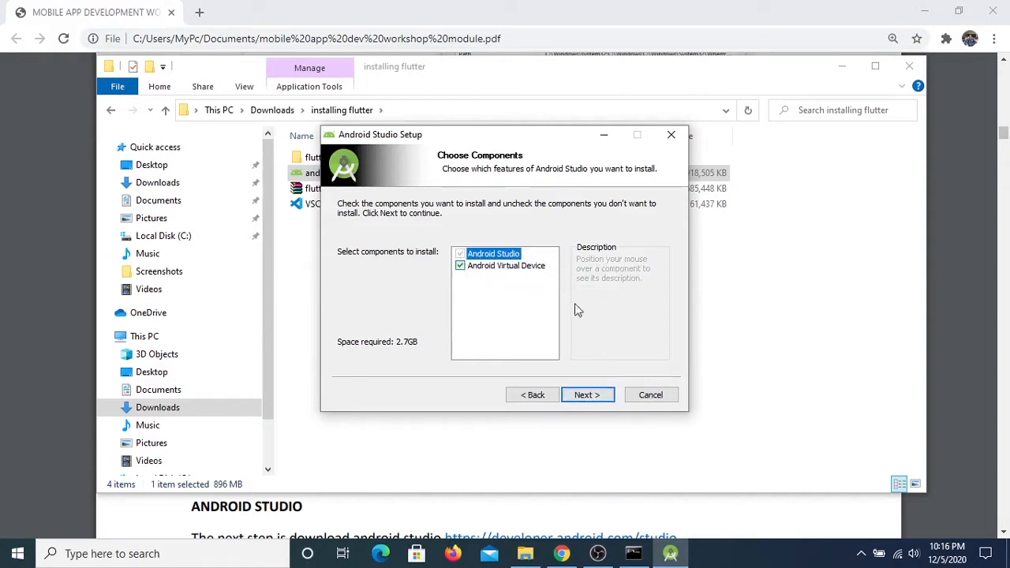
pyautogui.click(585, 395)
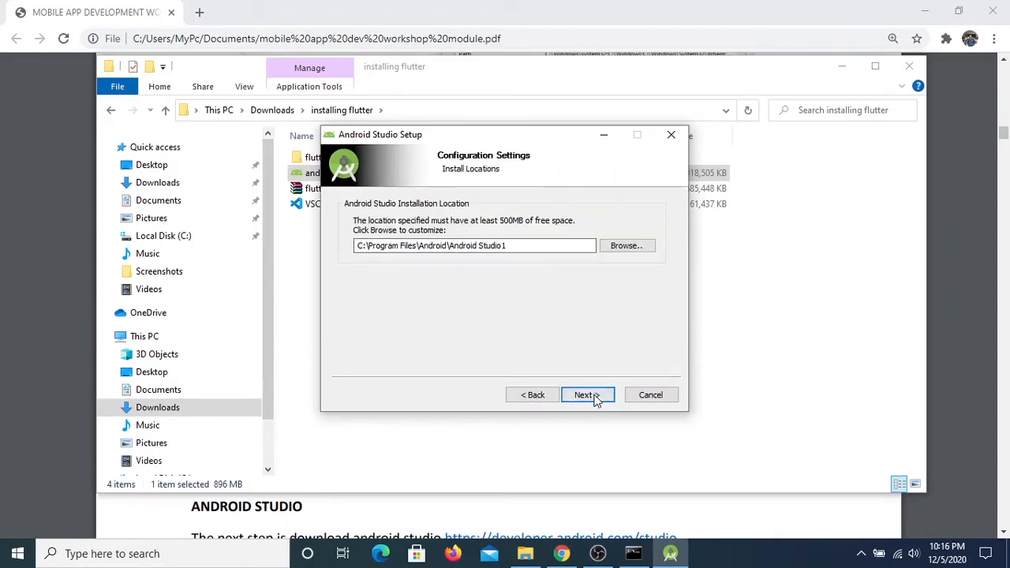
pyautogui.click(588, 395)
pyautogui.click(593, 398)
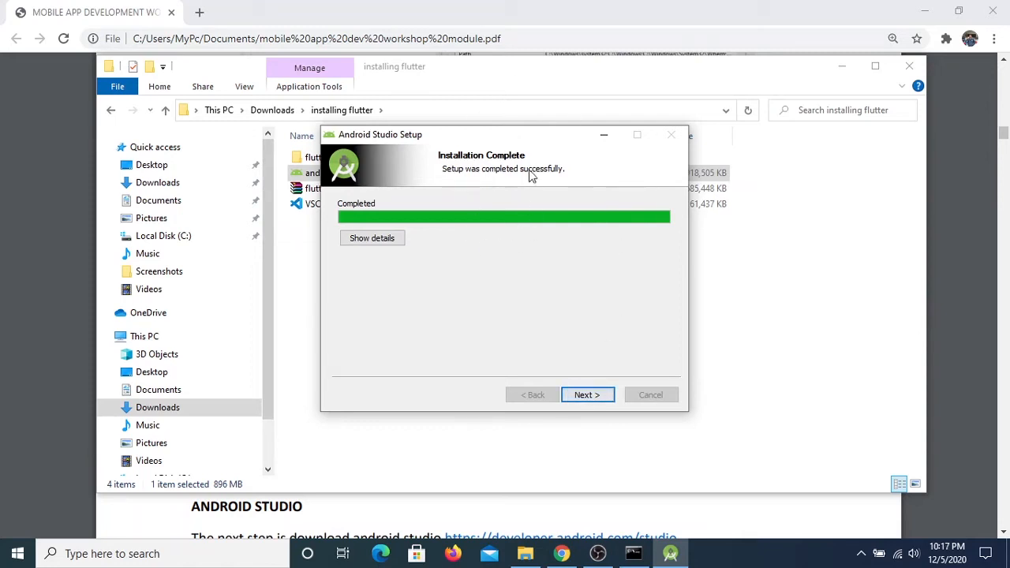
pyautogui.click(597, 397)
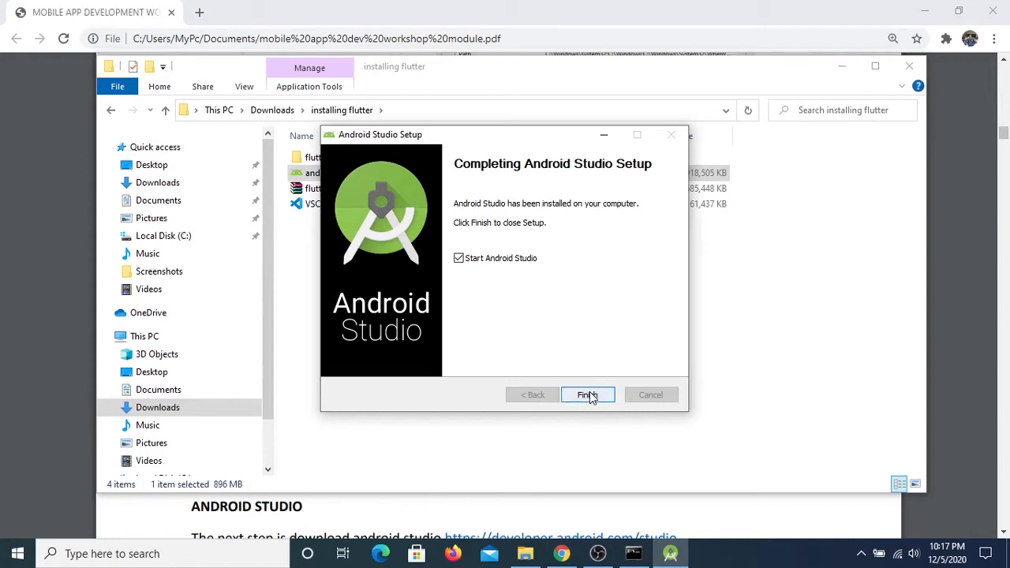
pyautogui.click(596, 398)
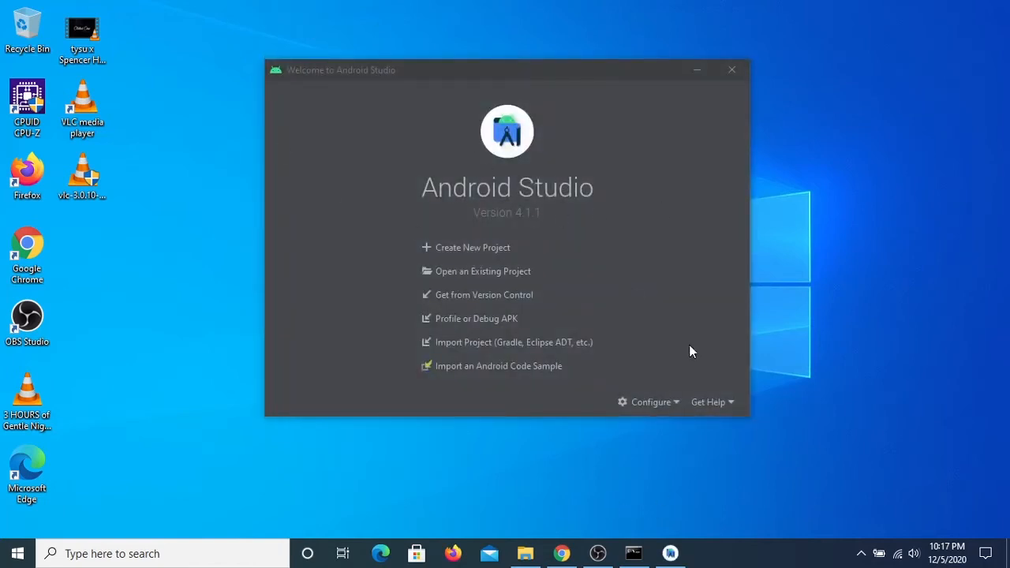
# Open the AVD Manager from the Android Studio welcome screen and start creating a virtual device
pyautogui.click(677, 403)
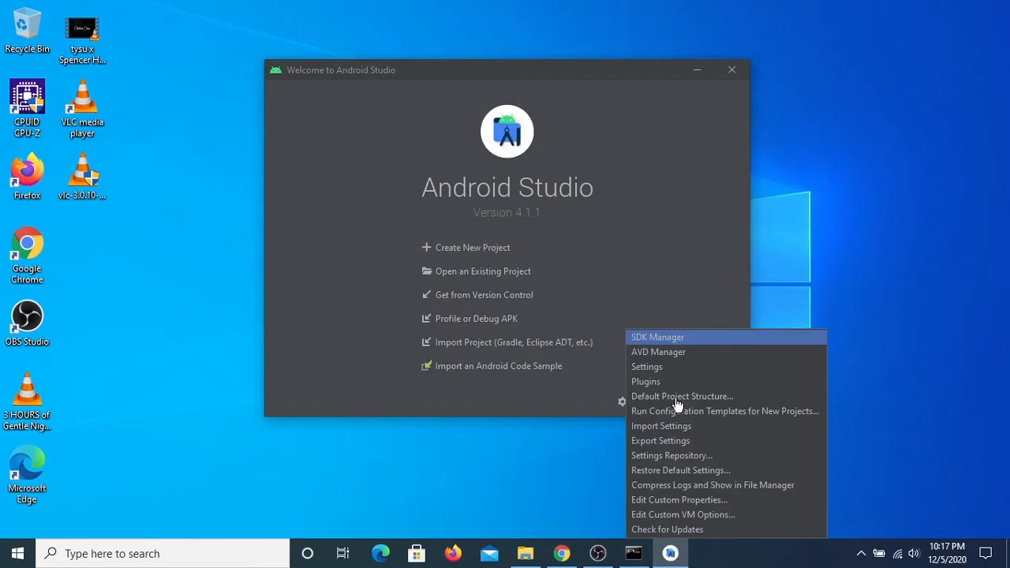
pyautogui.click(647, 229)
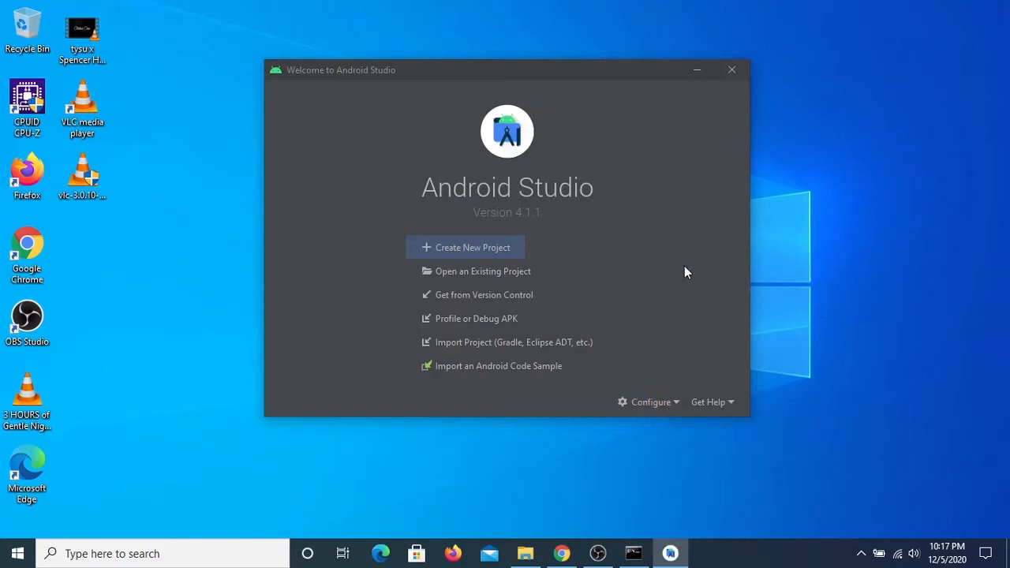
pyautogui.click(672, 409)
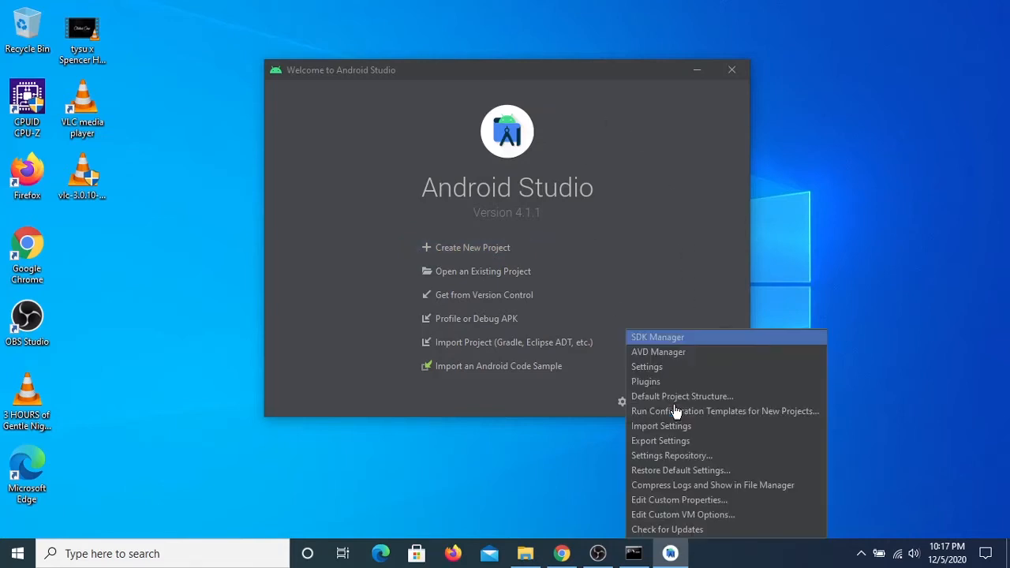
pyautogui.click(686, 357)
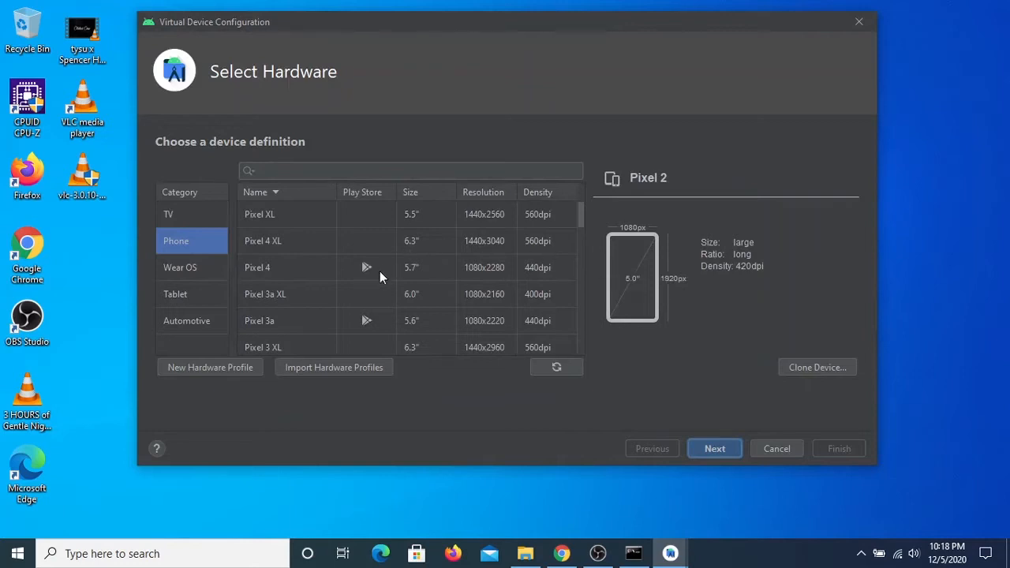
# Choose the Nexus 6 phone as the hardware definition for the new virtual device and continue to the system image selection
pyautogui.scroll(-5, 380, 271)
pyautogui.scroll(5, 380, 270)
pyautogui.scroll(-6, 380, 271)
pyautogui.scroll(2, 379, 277)
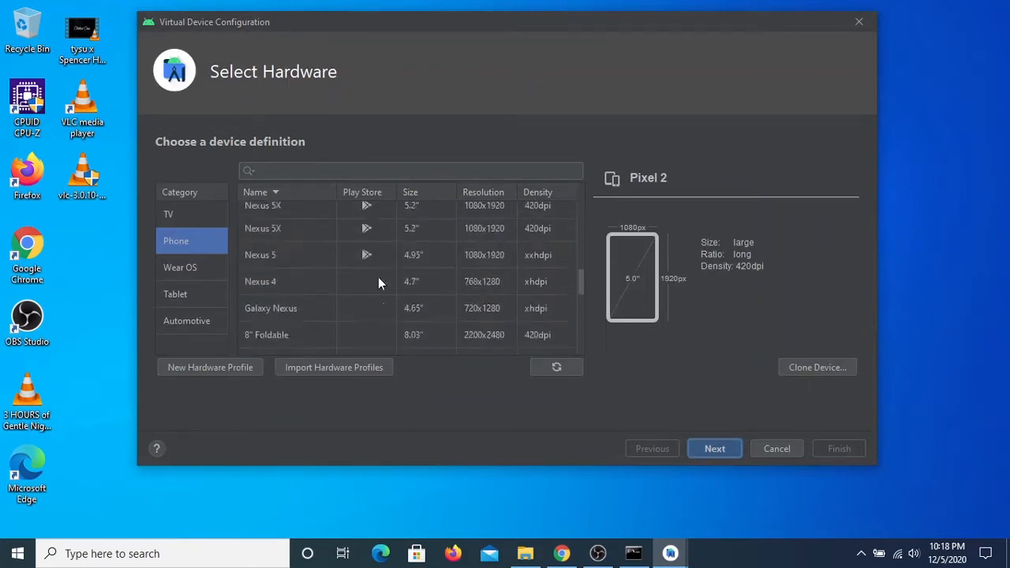
pyautogui.scroll(4, 378, 277)
pyautogui.scroll(-4, 378, 277)
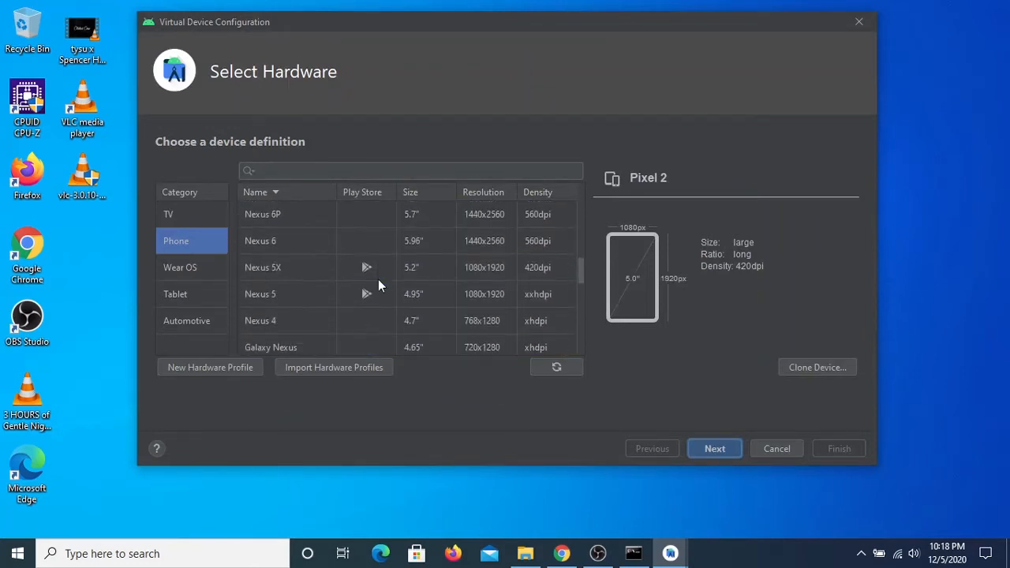
pyautogui.scroll(-3, 378, 279)
pyautogui.scroll(3, 378, 279)
pyautogui.moveTo(582, 275)
pyautogui.mouseDown()
pyautogui.moveTo(584, 337)
pyautogui.moveTo(577, 260)
pyautogui.mouseUp()
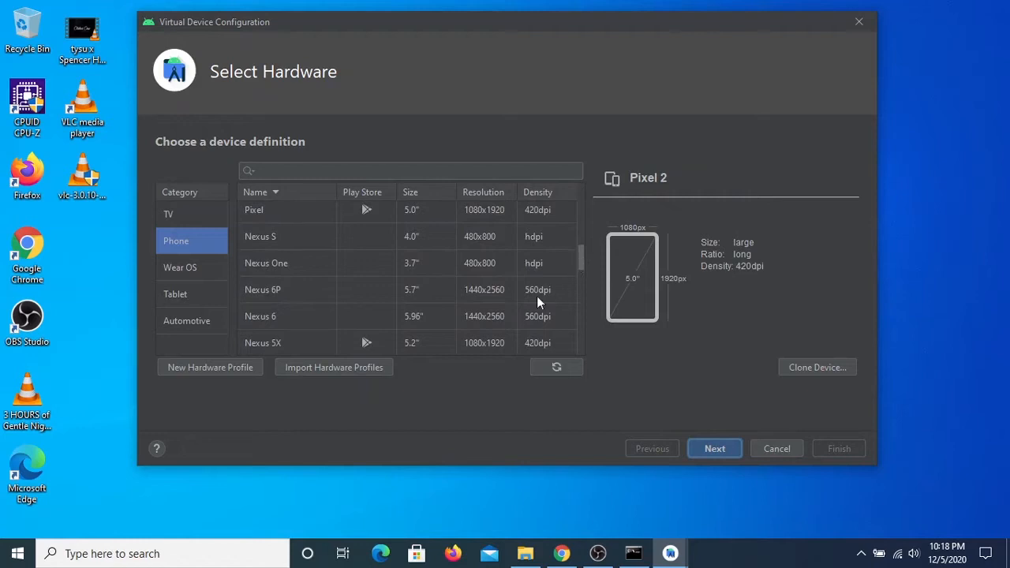
pyautogui.click(512, 321)
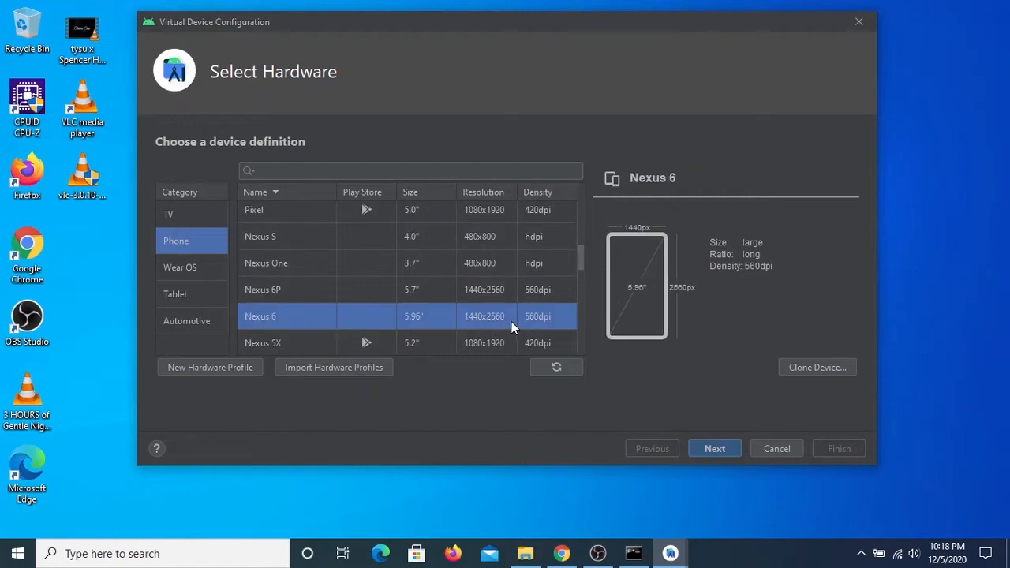
pyautogui.click(715, 450)
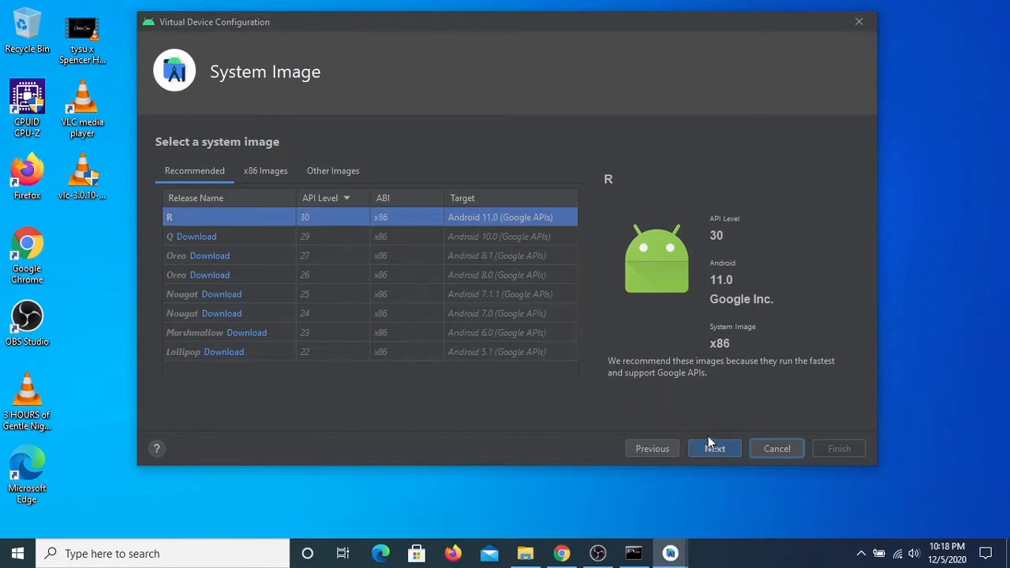
# Look through the x86 images, use the recommended R system image with API level 30, and review the virtual device's configuration settings
pyautogui.click(280, 172)
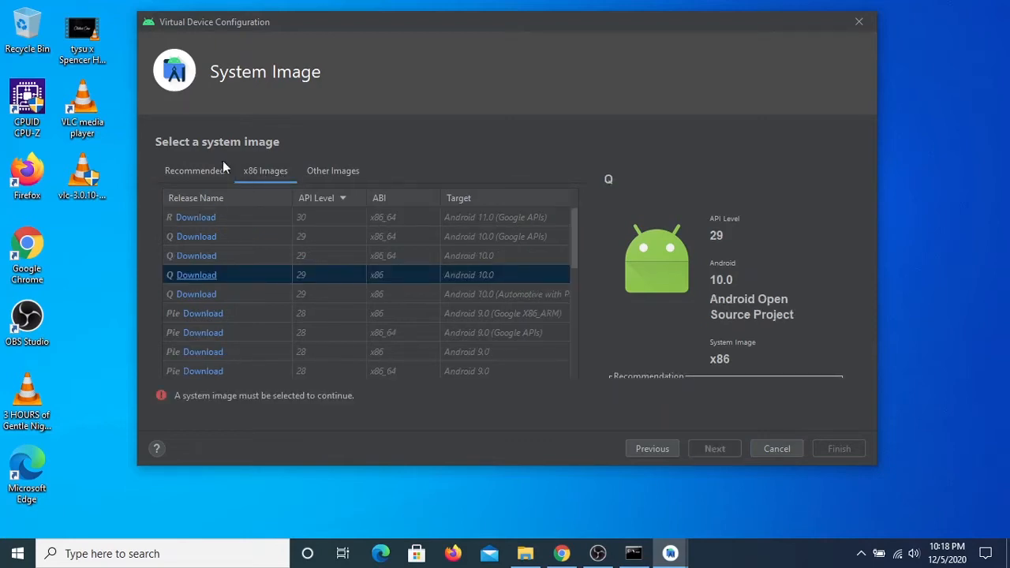
pyautogui.scroll(-5, 322, 235)
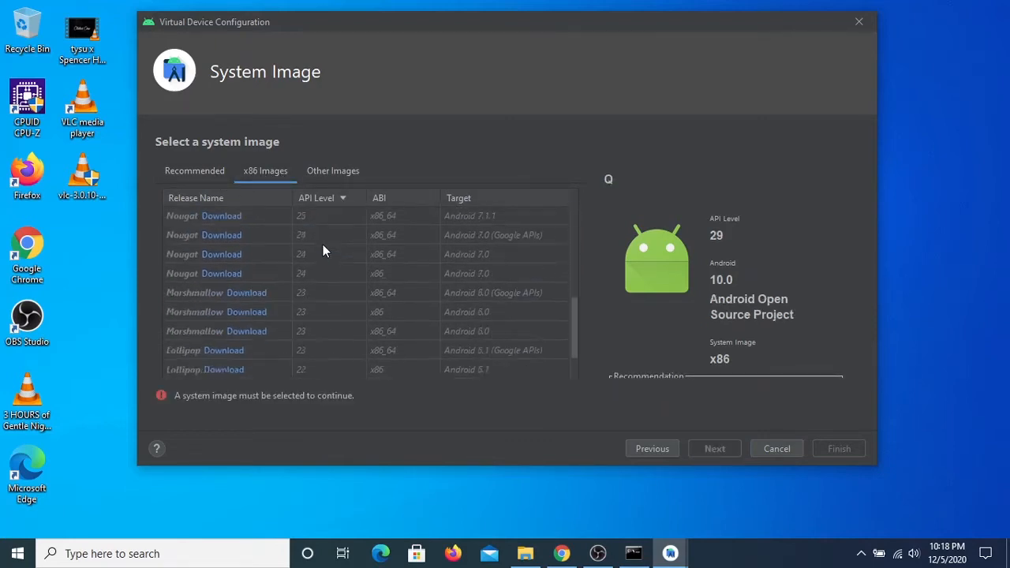
pyautogui.scroll(5, 323, 245)
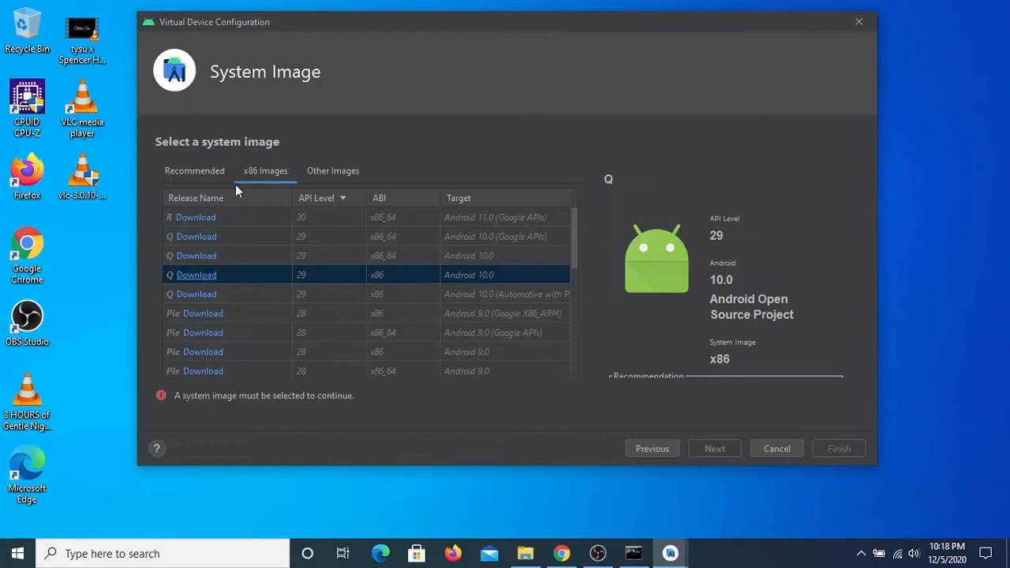
pyautogui.click(211, 172)
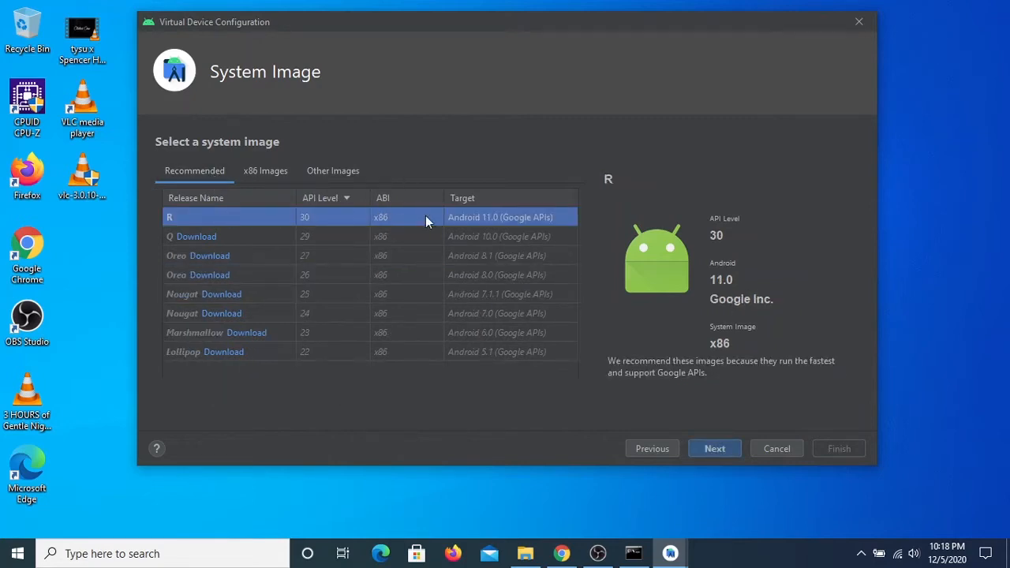
pyautogui.click(721, 442)
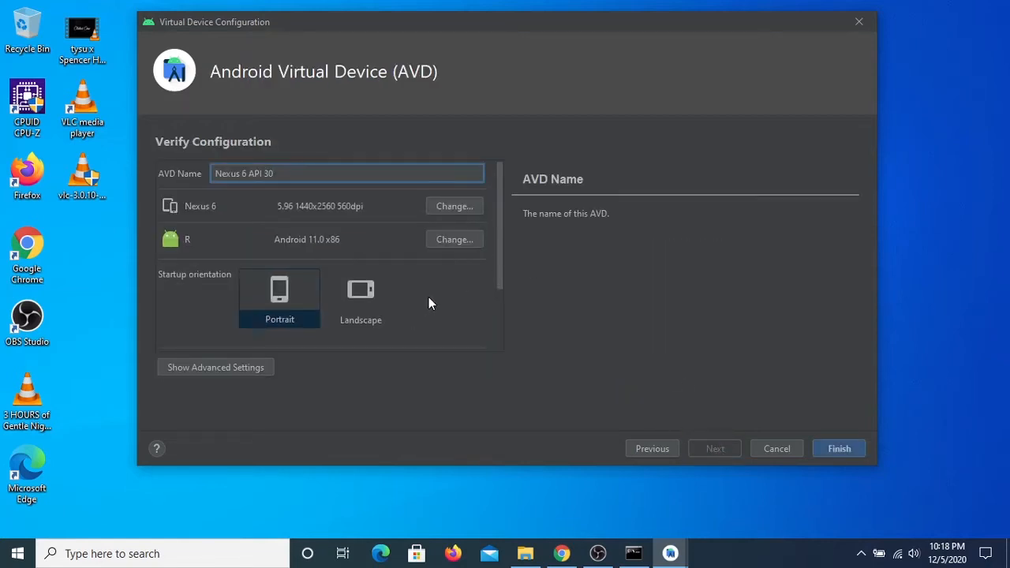
pyautogui.scroll(-3, 429, 298)
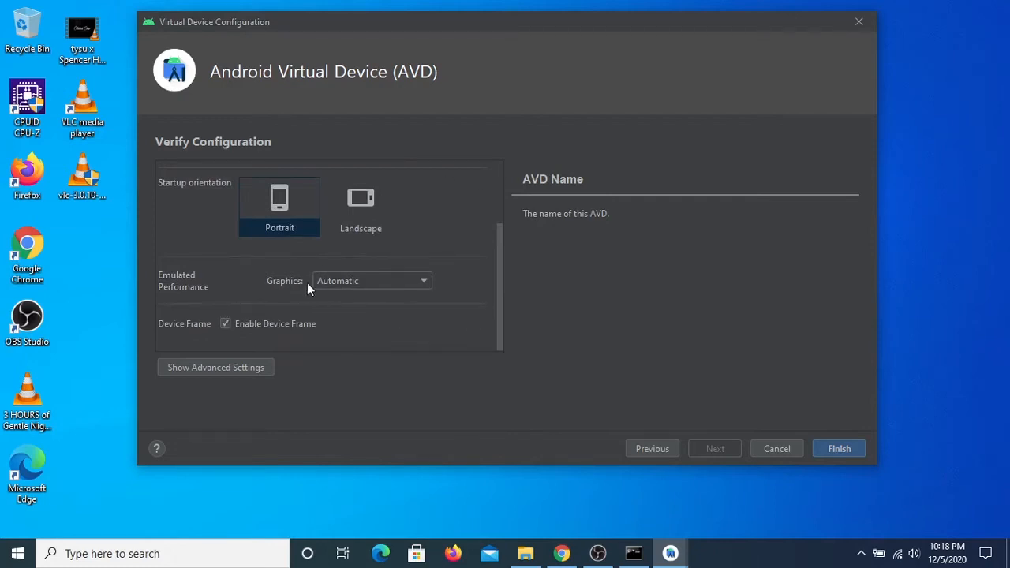
# Set the virtual device's emulated graphics to Hardware - GLES 2.0 and finish creating the device
pyautogui.click(361, 281)
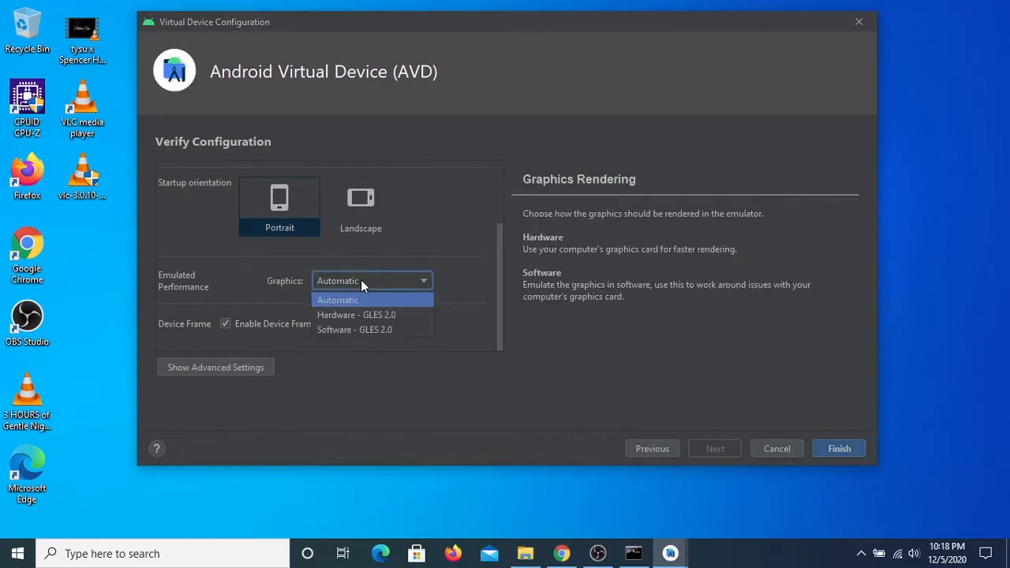
pyautogui.click(418, 315)
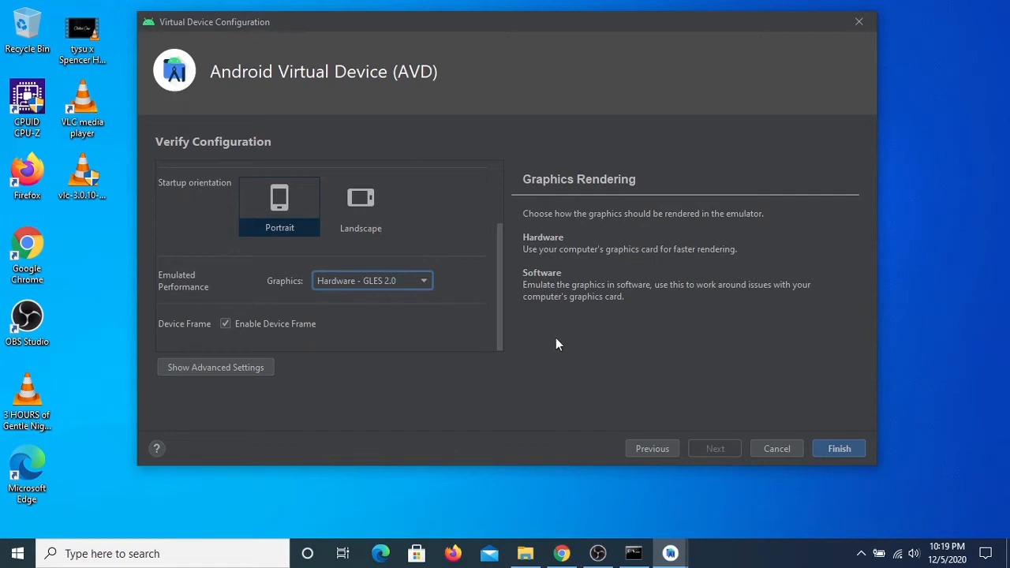
pyautogui.click(843, 447)
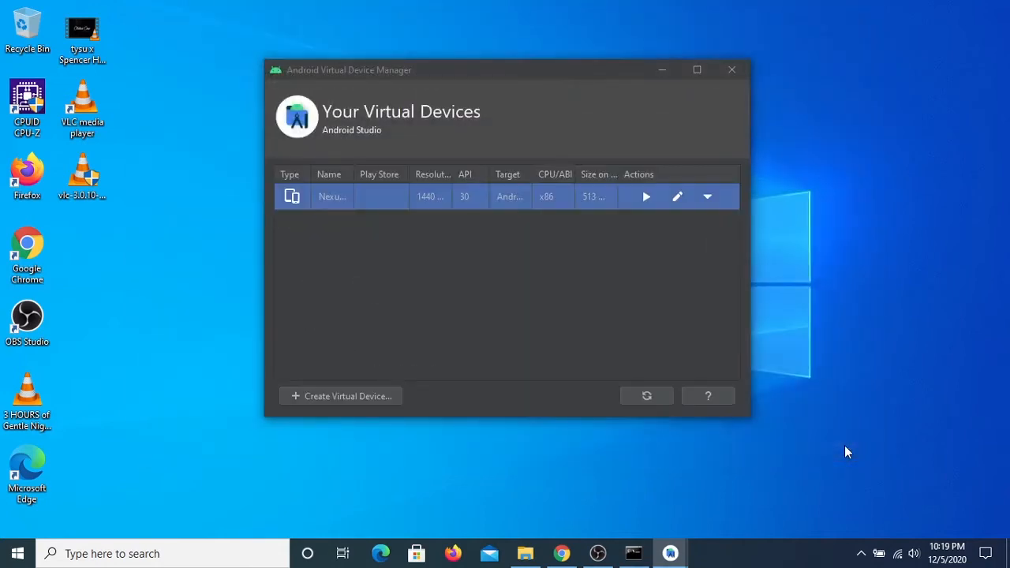
# Launch the new Nexus 6 virtual device, clear the Android Studio windows off the desktop, and move the emulator to the desktop's right side
pyautogui.click(645, 200)
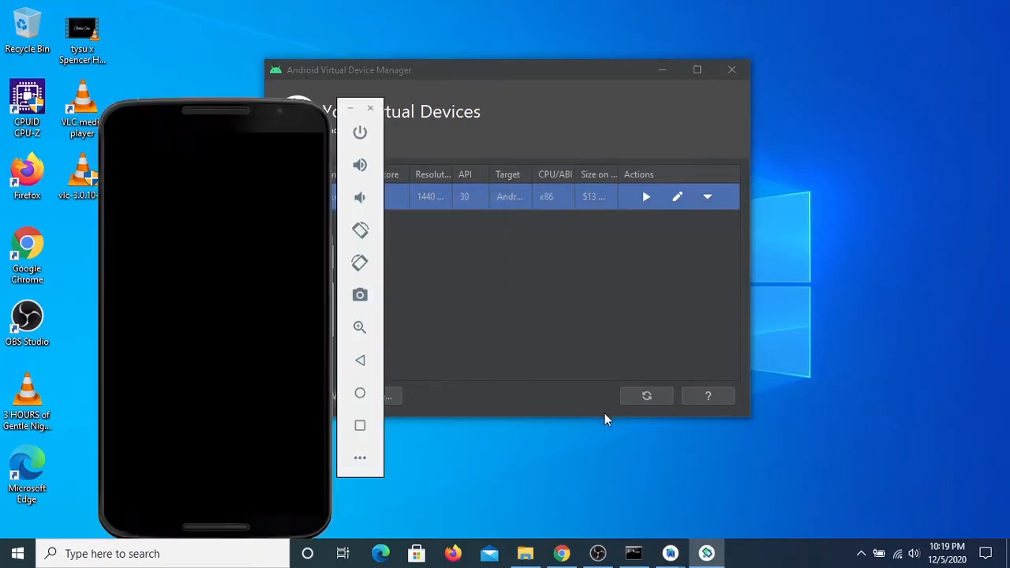
pyautogui.click(732, 69)
pyautogui.click(662, 69)
pyautogui.moveTo(189, 113); pyautogui.dragTo(809, 38)
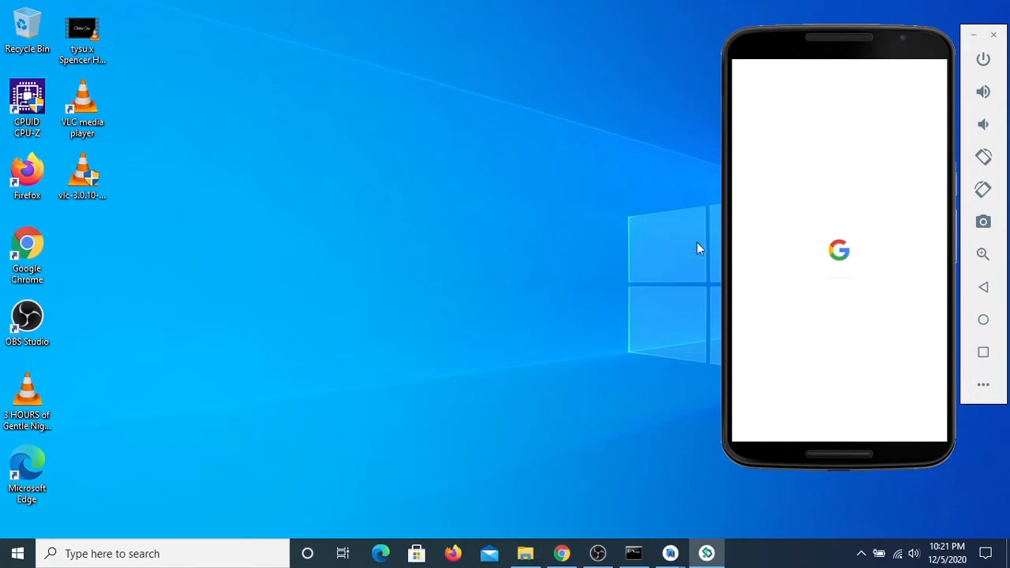
# Run flutter doctor in Command Prompt with the emulator running and check its summary
pyautogui.click(634, 553)
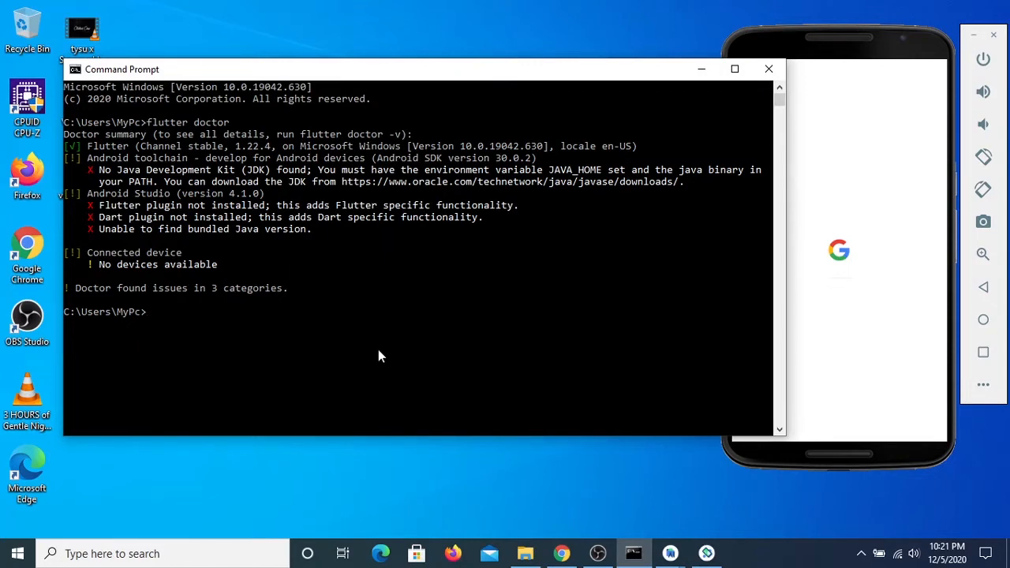
pyautogui.write('flutter doctor')
pyautogui.press('Return')
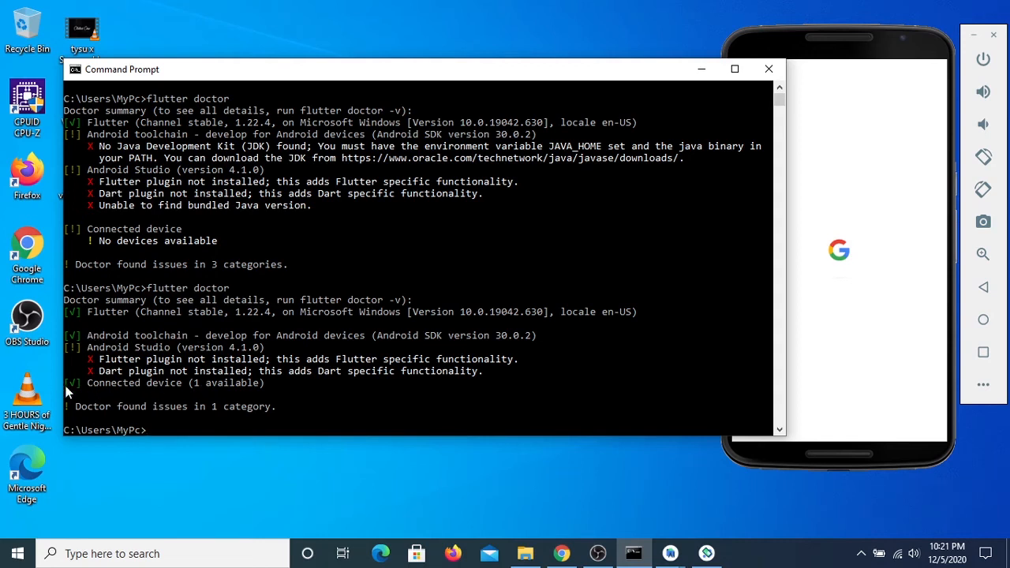
pyautogui.moveTo(852, 39)
pyautogui.mouseDown()
pyautogui.moveTo(833, 41)
pyautogui.moveTo(849, 40)
pyautogui.mouseUp()
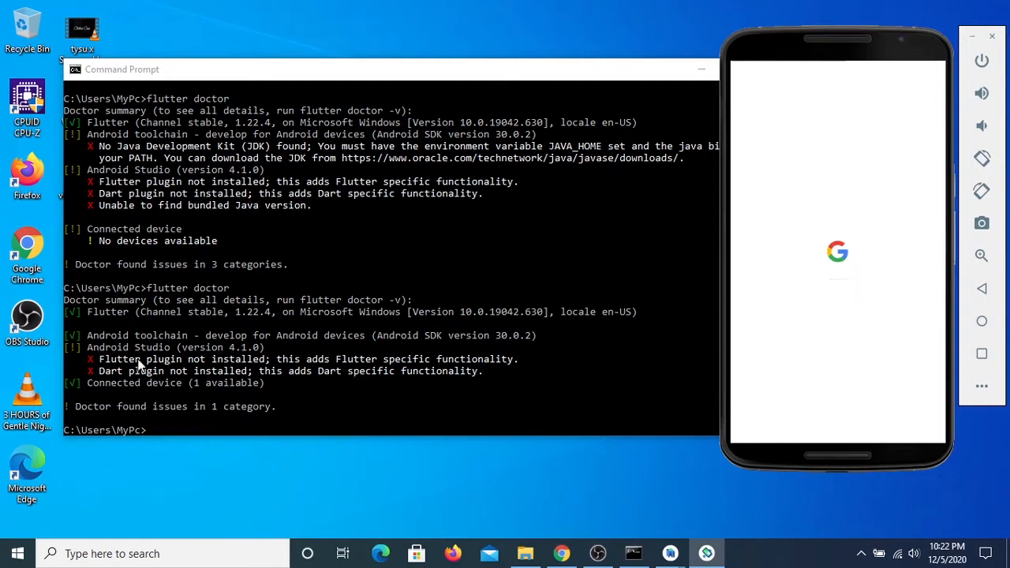
pyautogui.click(81, 335)
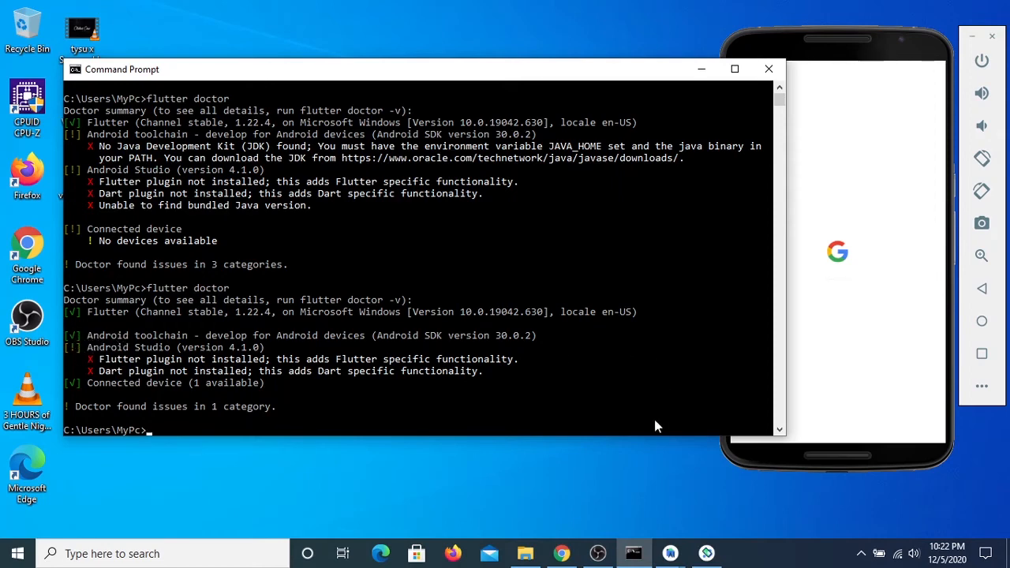
# Switch to the workshop module PDF in Chrome and review its pages from the flutter doctor check to the android-licenses command
pyautogui.click(561, 553)
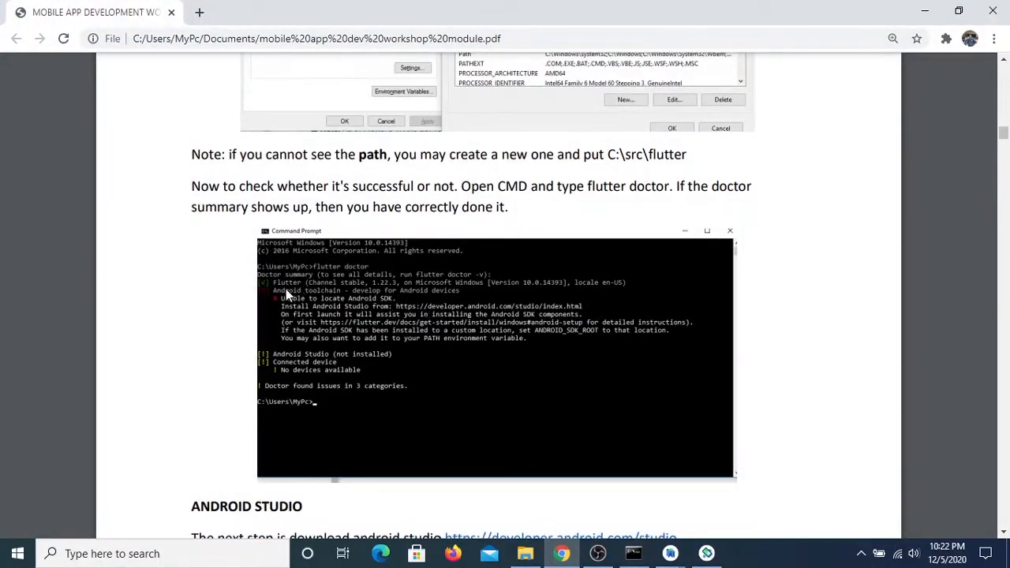
pyautogui.scroll(-5, 259, 289)
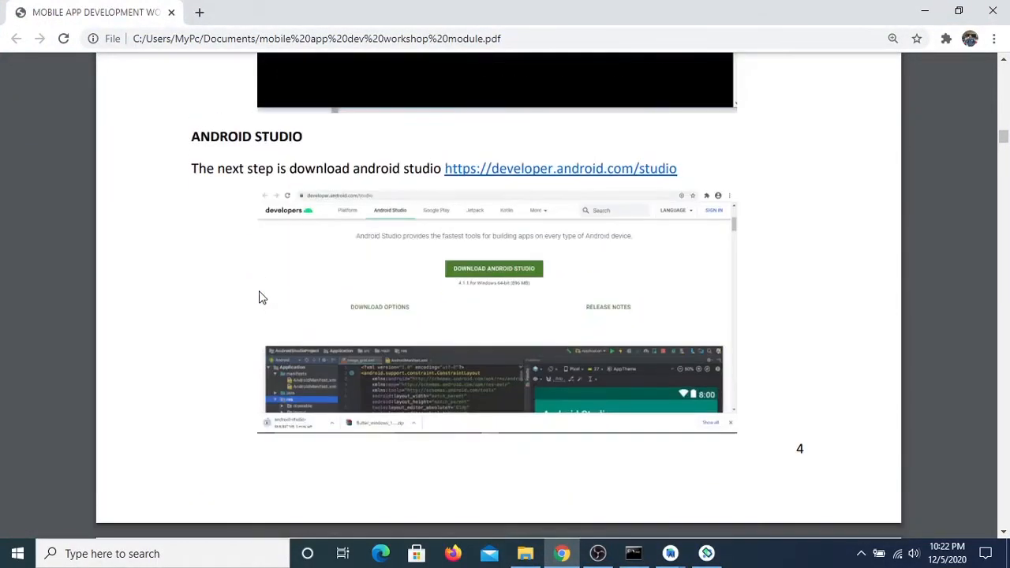
pyautogui.scroll(6, 259, 290)
pyautogui.scroll(-5, 258, 293)
pyautogui.scroll(4, 446, 291)
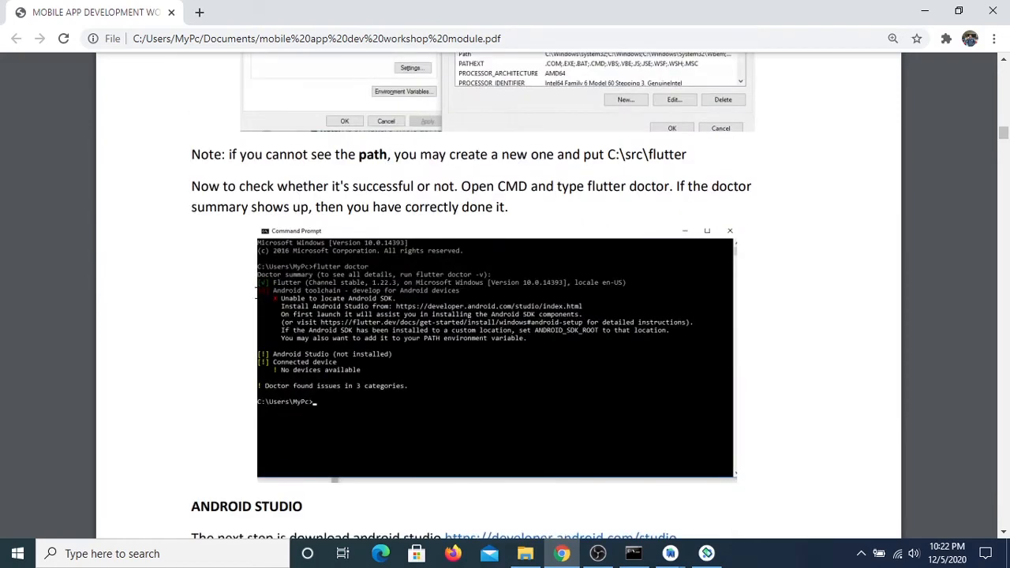
pyautogui.scroll(-20, 446, 290)
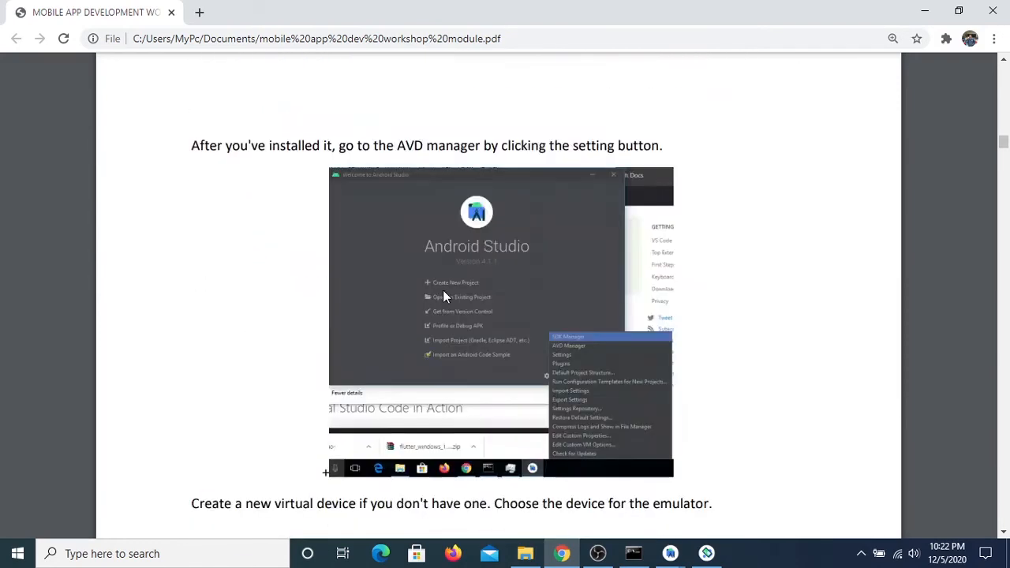
pyautogui.scroll(-10, 442, 296)
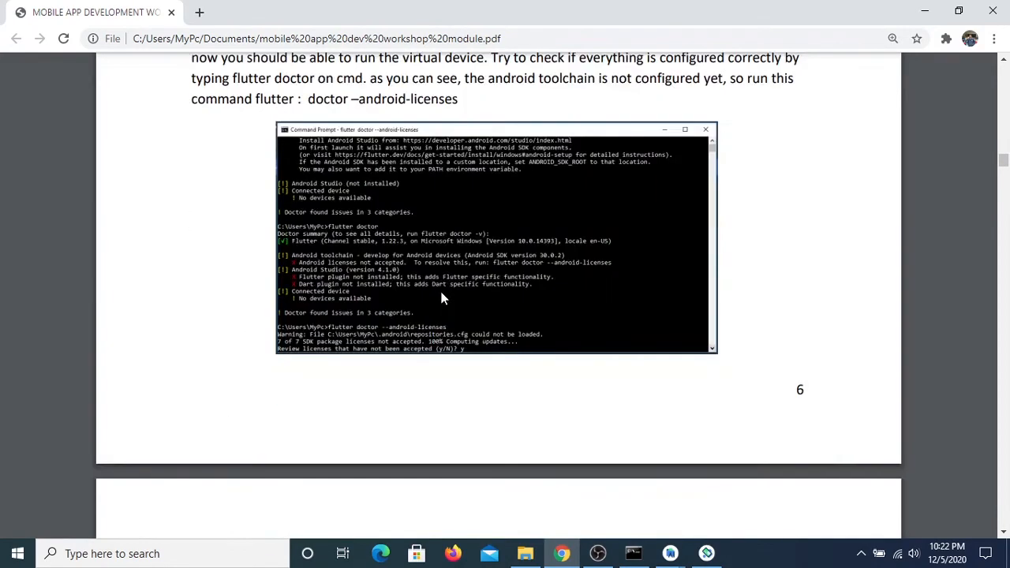
pyautogui.scroll(2, 442, 294)
pyautogui.scroll(3, 442, 297)
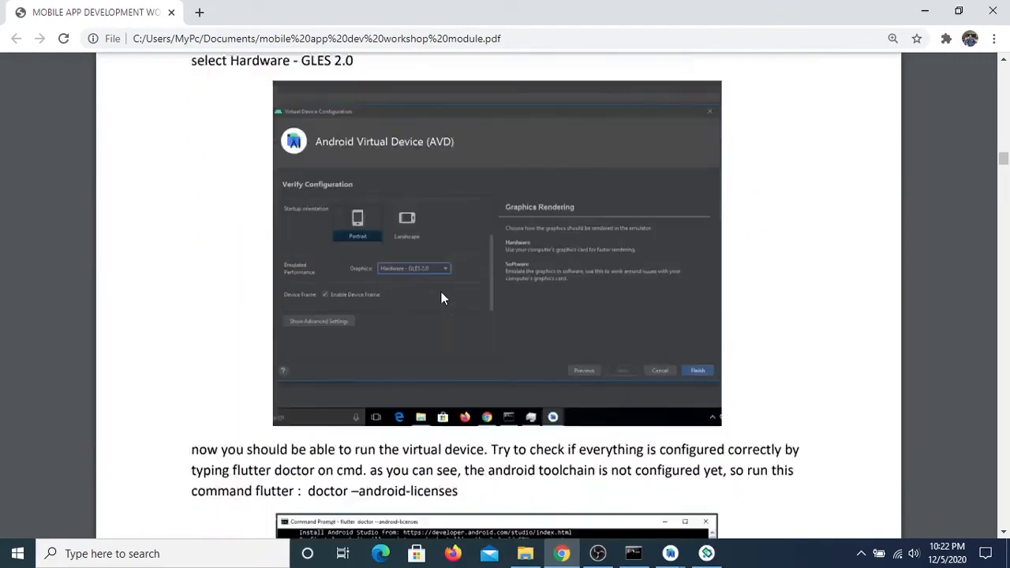
pyautogui.scroll(-5, 442, 298)
pyautogui.scroll(-5, 441, 298)
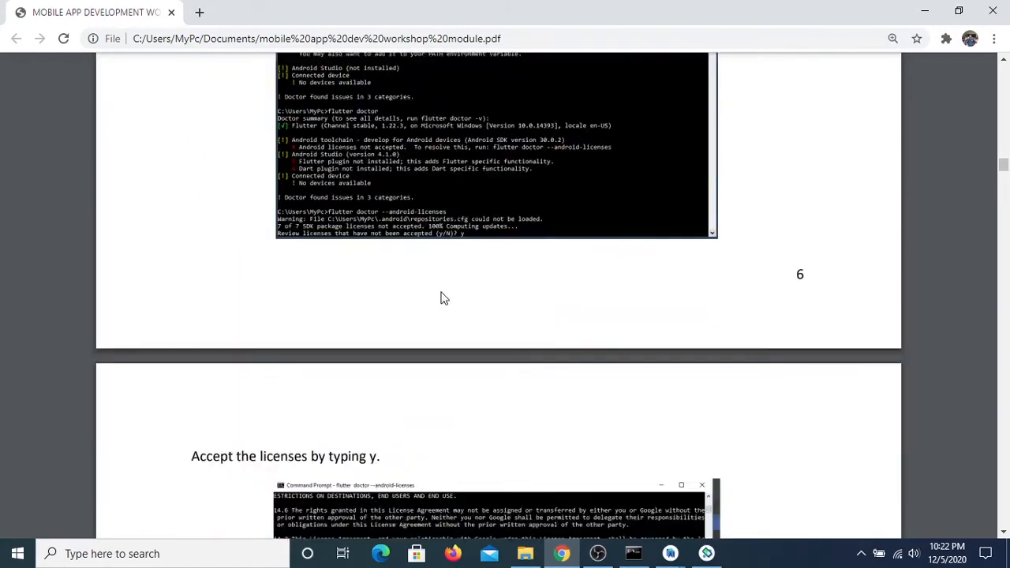
pyautogui.scroll(5, 442, 298)
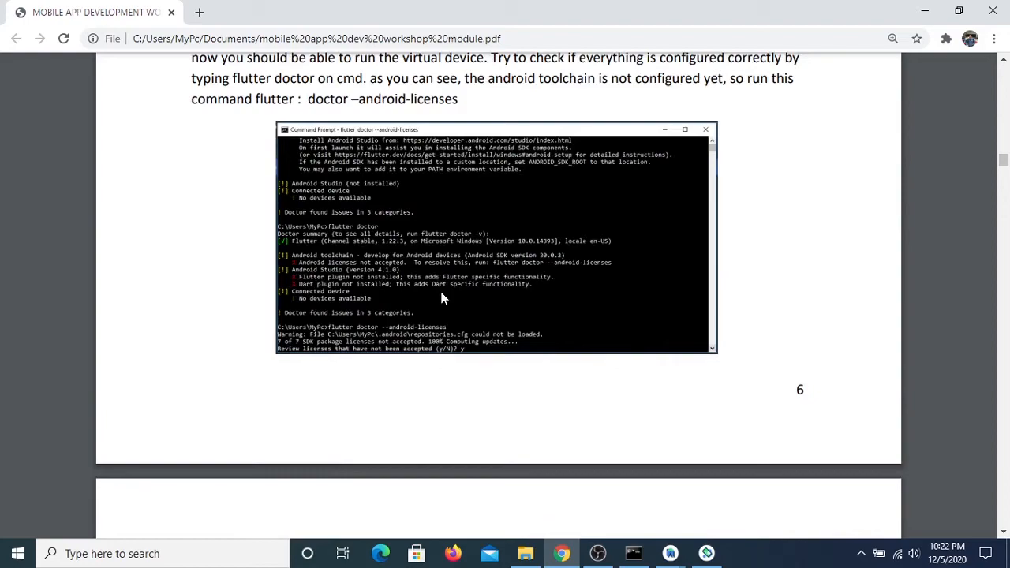
pyautogui.scroll(-4, 441, 298)
pyautogui.scroll(5, 441, 299)
pyautogui.scroll(4, 442, 298)
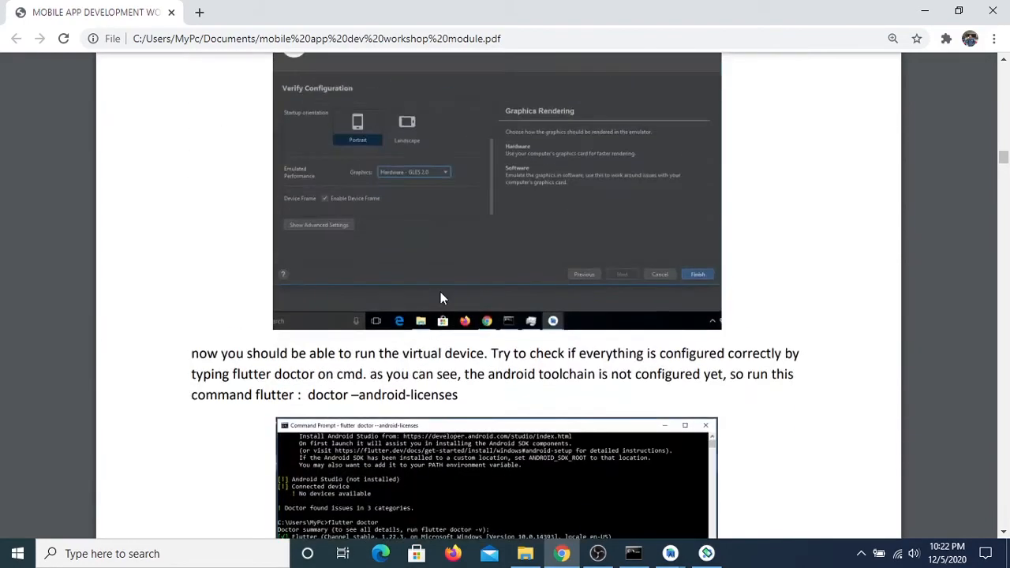
pyautogui.scroll(-3, 441, 297)
pyautogui.scroll(3, 441, 299)
pyautogui.scroll(-4, 441, 298)
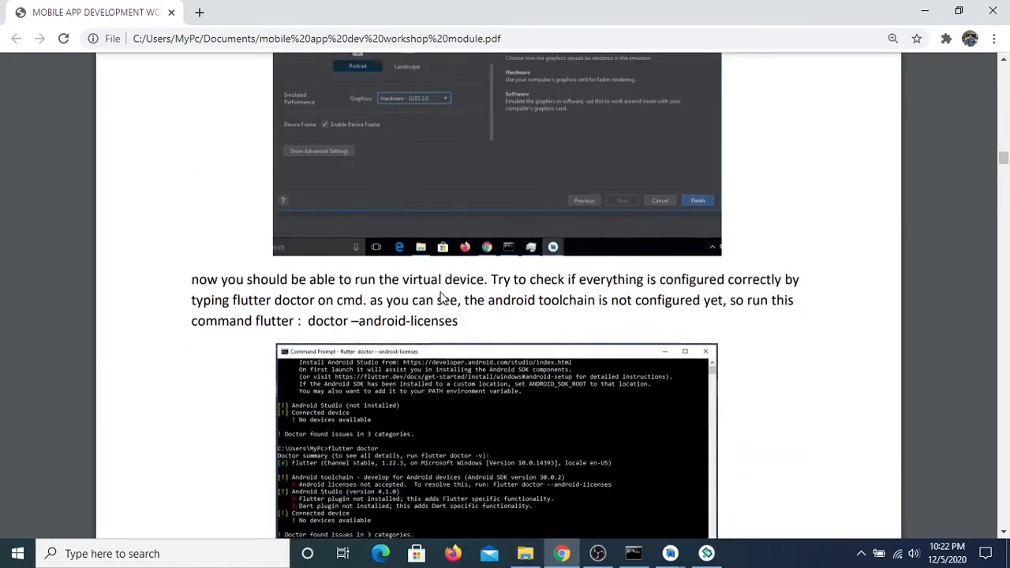
pyautogui.keyDown('ctrl'); pyautogui.scroll(1, 530, 255); pyautogui.keyUp('ctrl')
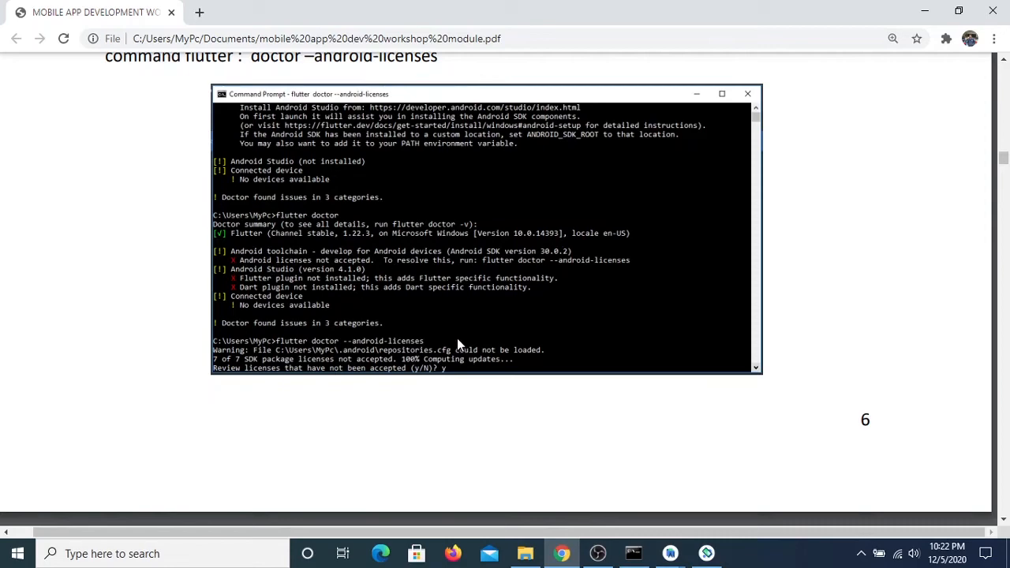
# Read the module's instructions on accepting the Android licenses with y, and return to Command Prompt to compare the doctor summary
pyautogui.scroll(-5, 472, 350)
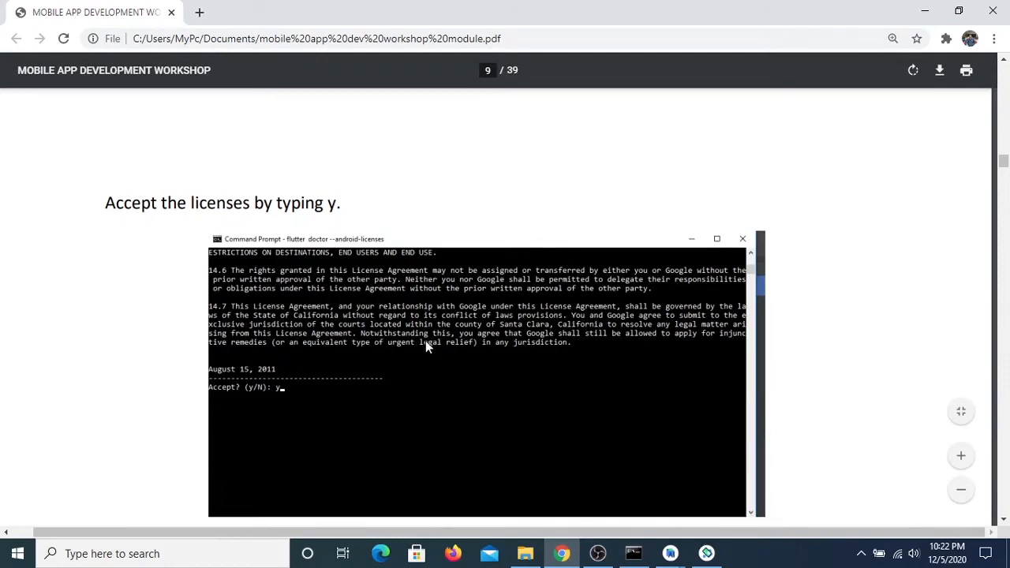
pyautogui.scroll(-2, 426, 345)
pyautogui.scroll(2, 388, 262)
pyautogui.scroll(-1, 296, 409)
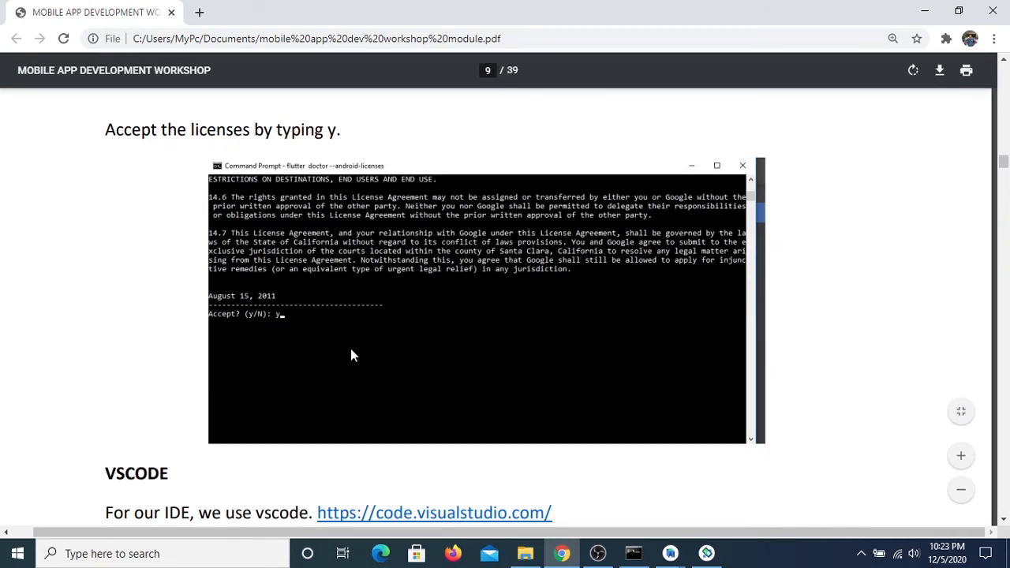
pyautogui.scroll(-1, 350, 356)
pyautogui.scroll(8, 350, 355)
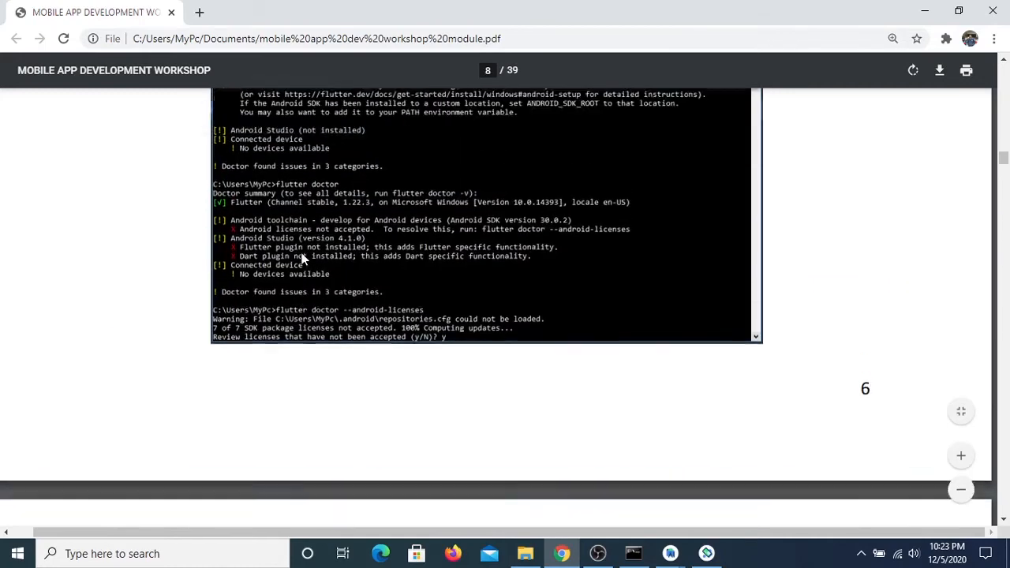
pyautogui.click(631, 557)
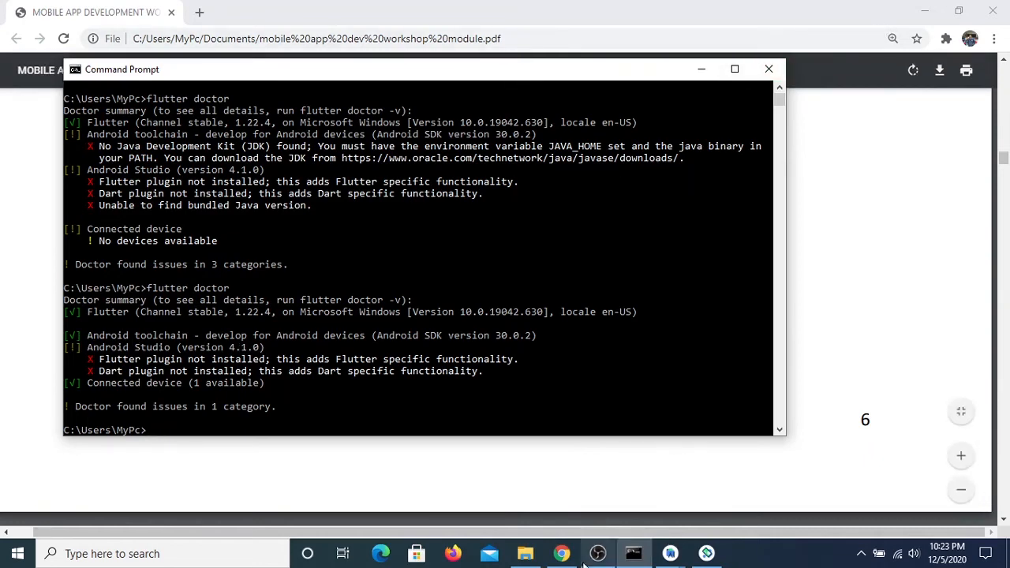
# Switch to File Explorer and start the VSCodeUserSetup-x64-1.51.1 installer from the installing flutter folder
pyautogui.click(527, 554)
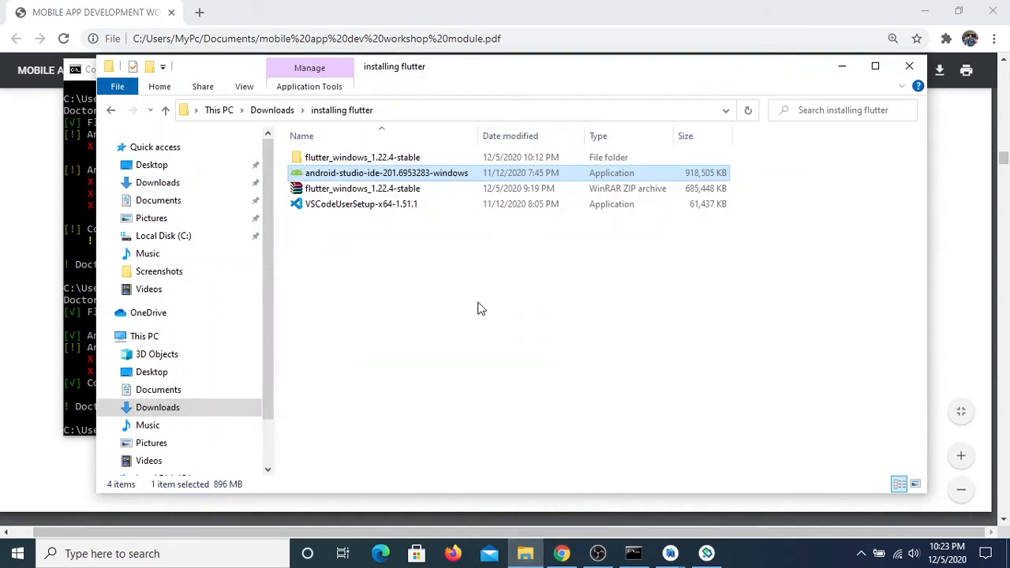
pyautogui.click(875, 66)
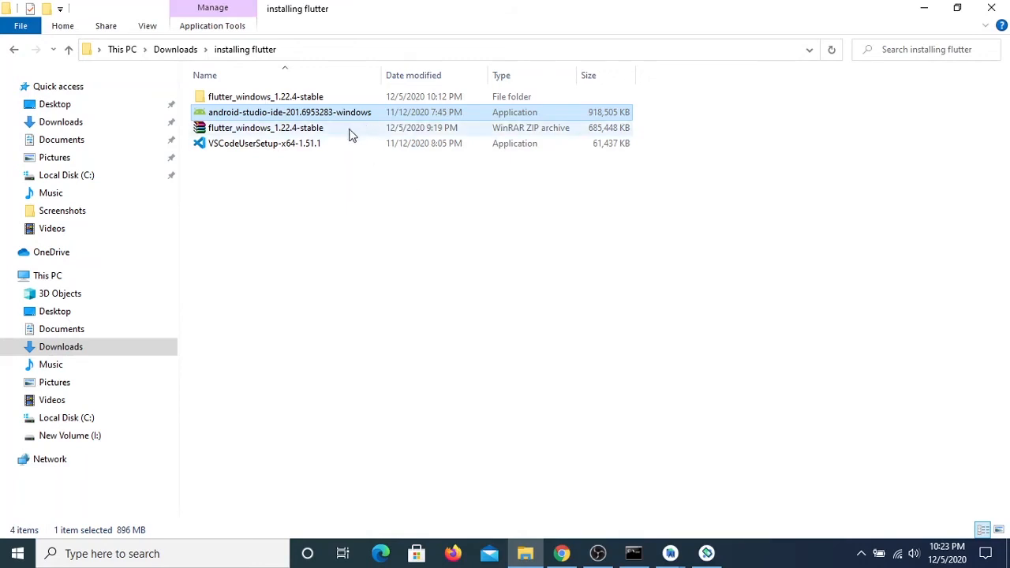
pyautogui.click(339, 250)
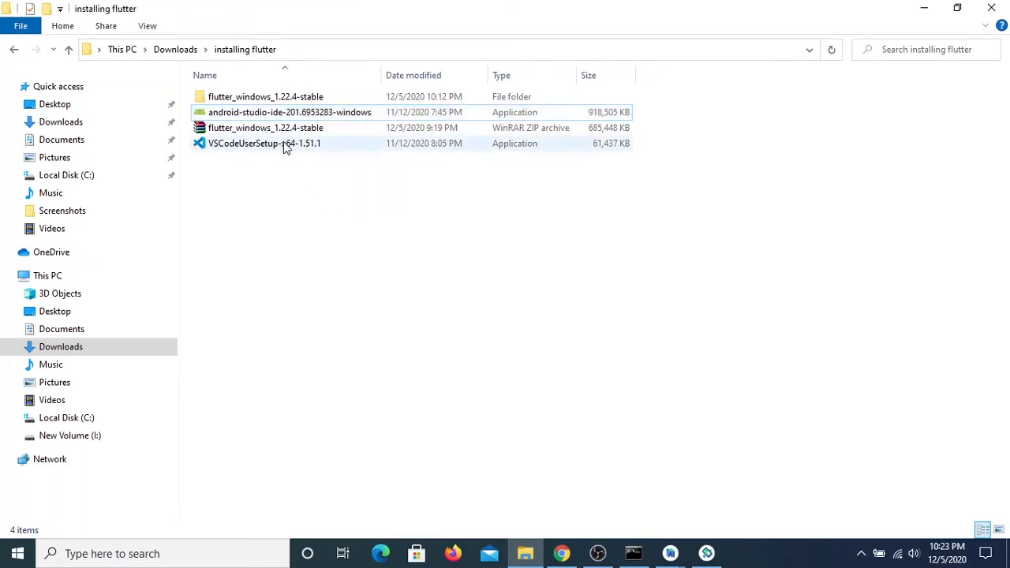
pyautogui.doubleClick(320, 144)
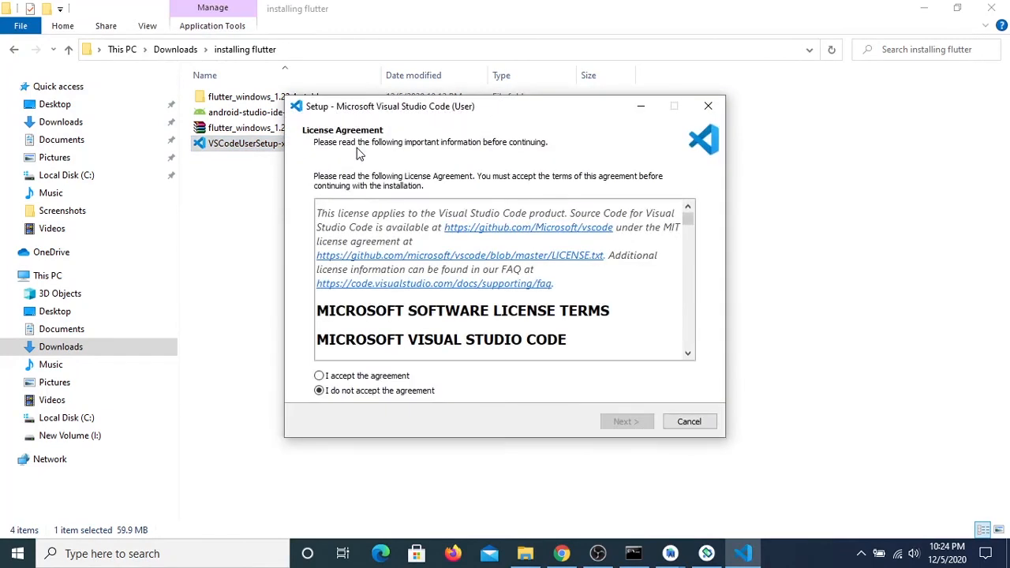
# Accept the license agreement, install Visual Studio Code with the default folders and Add to PATH enabled, and launch it when setup completes
pyautogui.click(371, 376)
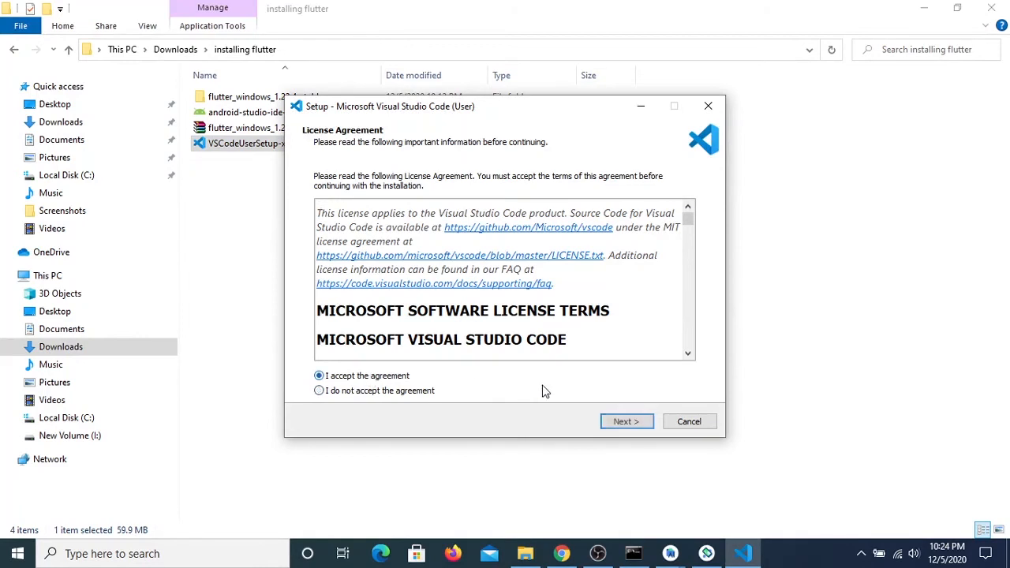
pyautogui.click(639, 420)
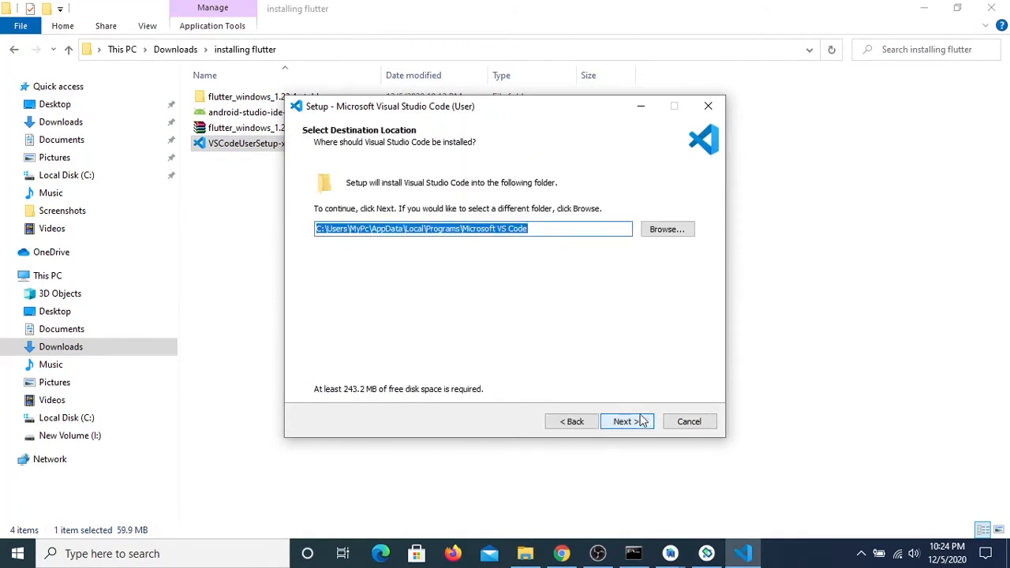
pyautogui.click(637, 422)
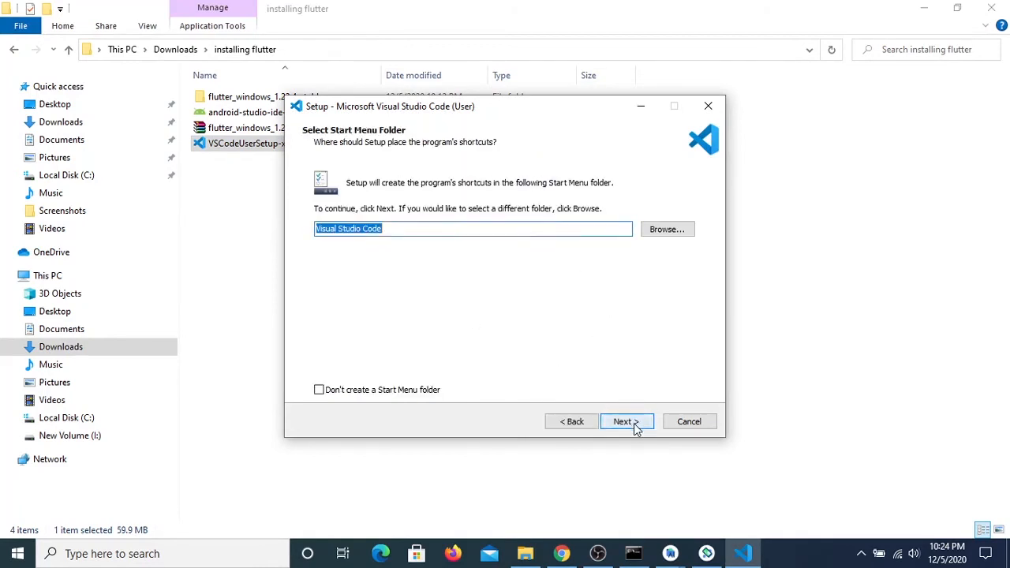
pyautogui.click(637, 423)
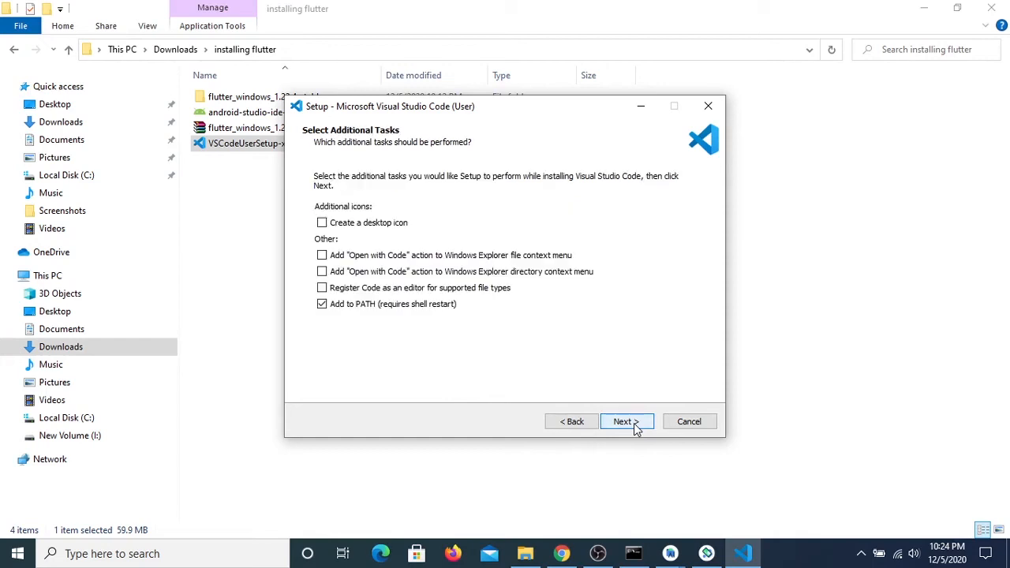
pyautogui.click(637, 424)
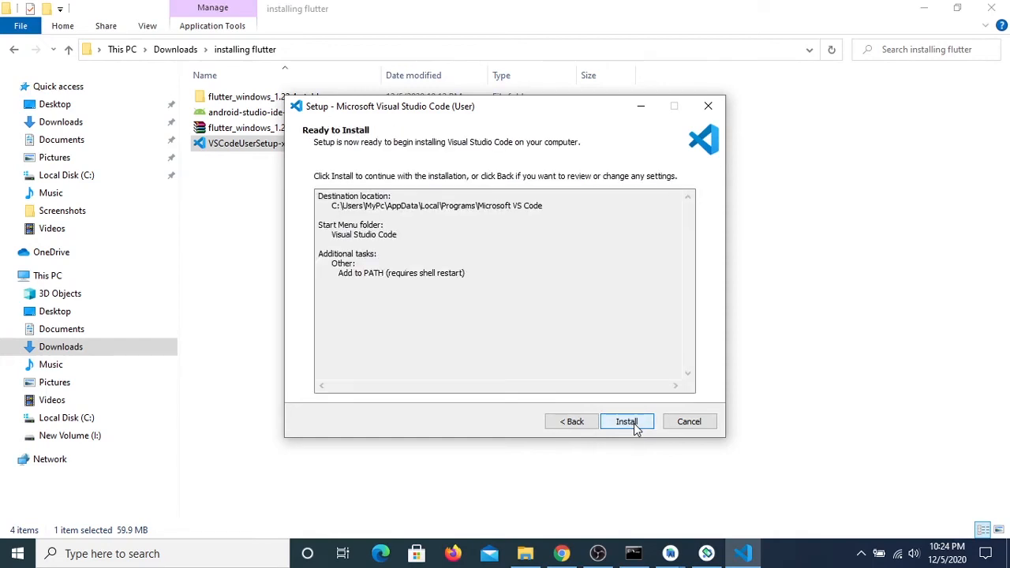
pyautogui.click(636, 423)
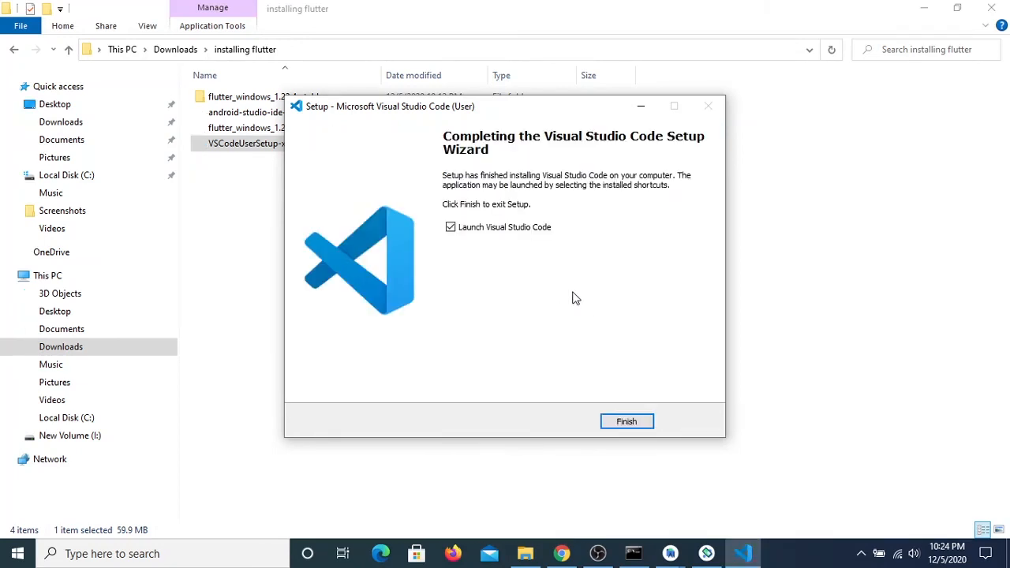
pyautogui.click(646, 426)
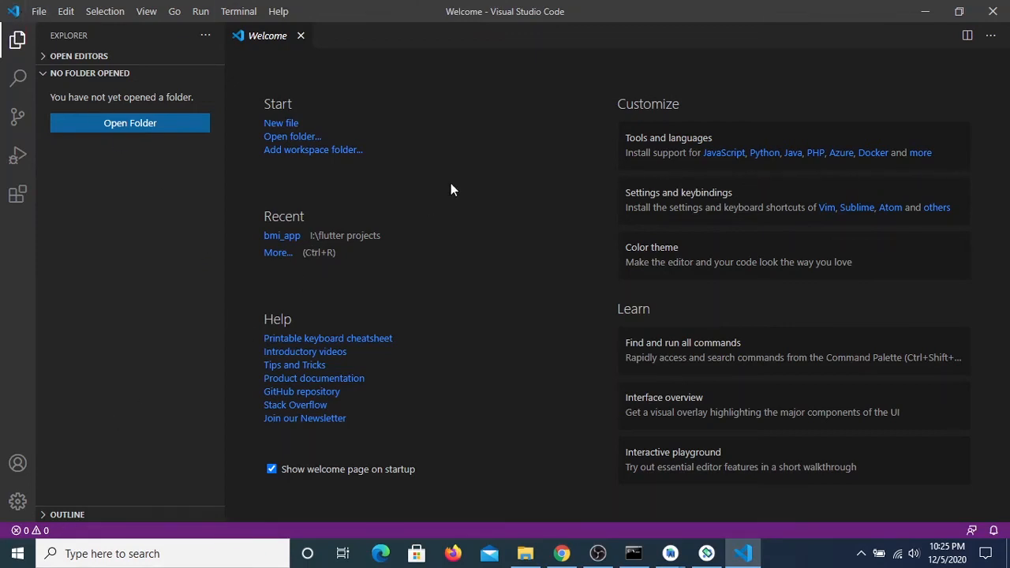
# Search the extensions marketplace for flutter and install the Flutter extension published by Dart Code
pyautogui.click(19, 198)
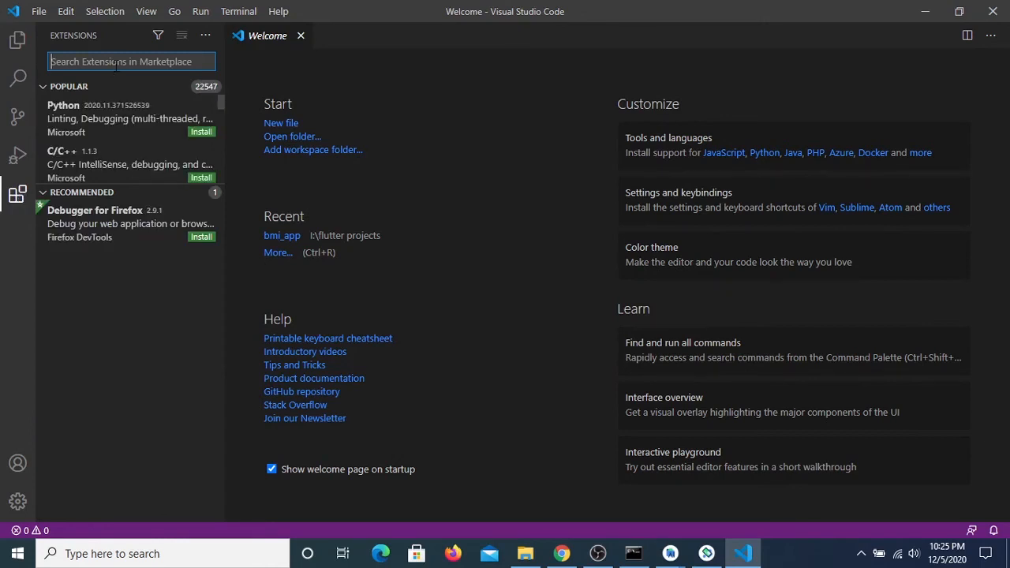
pyautogui.write('fluu')
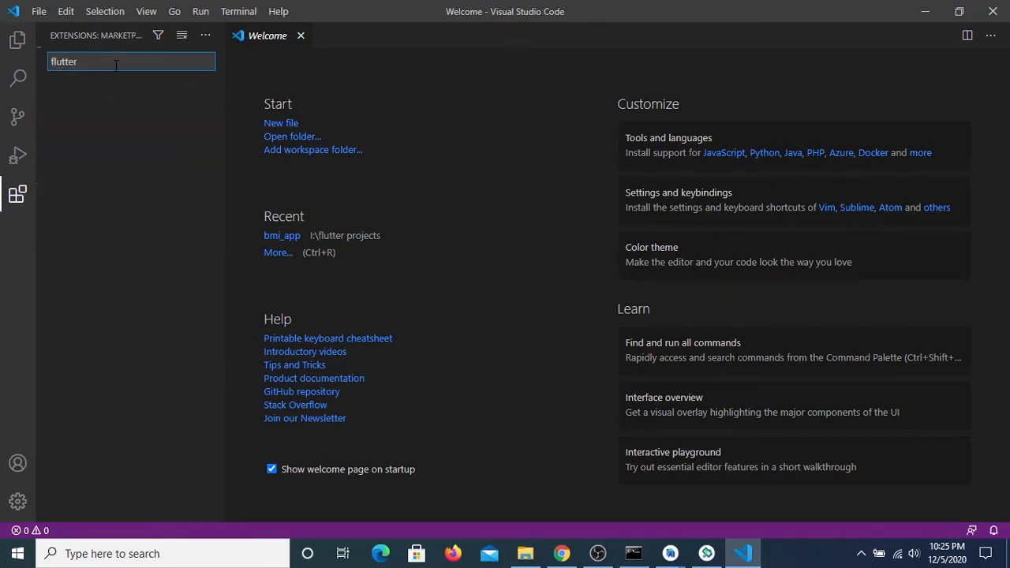
pyautogui.click(124, 113)
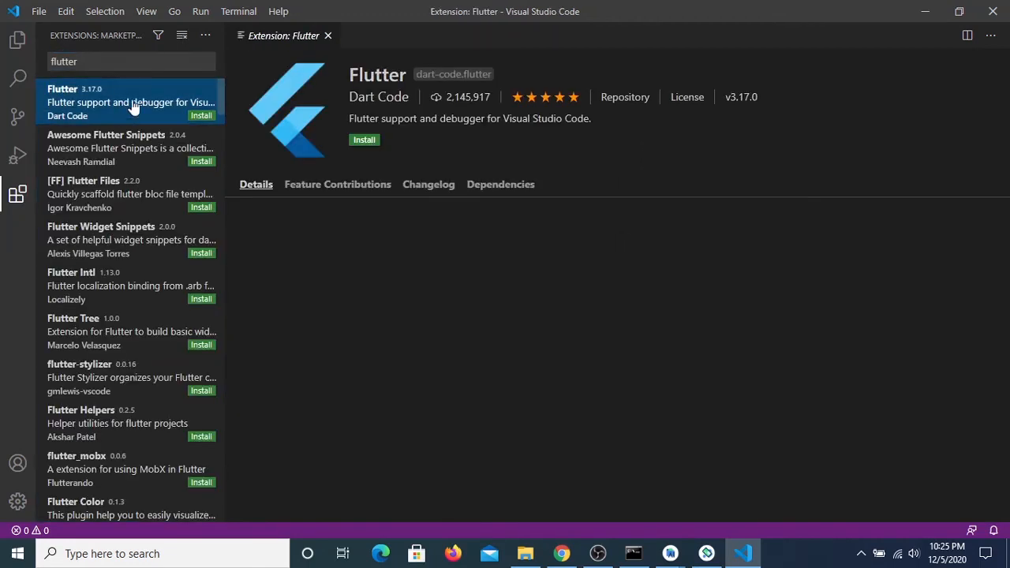
pyautogui.scroll(-1, 493, 311)
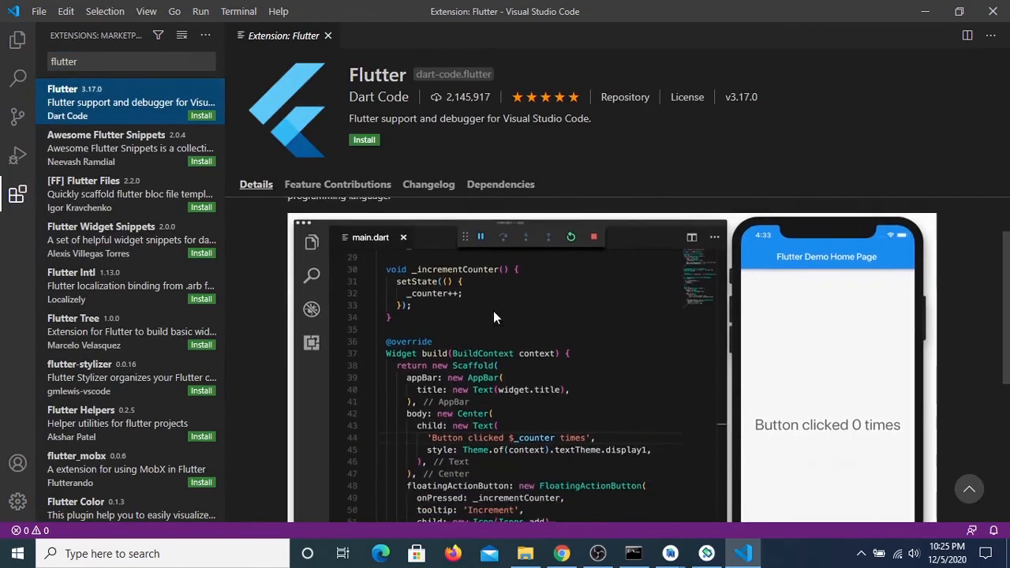
pyautogui.scroll(1, 493, 311)
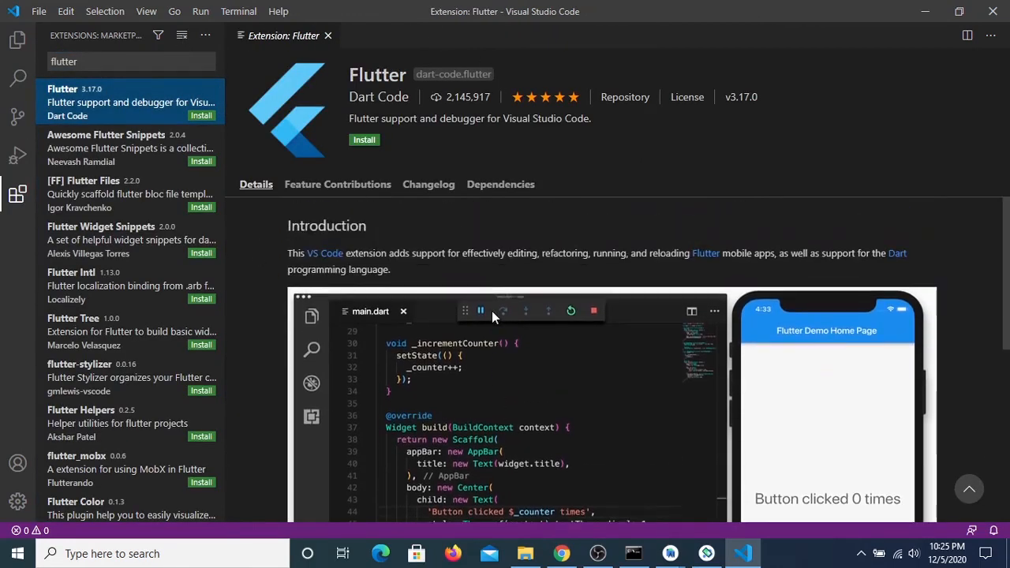
pyautogui.click(365, 142)
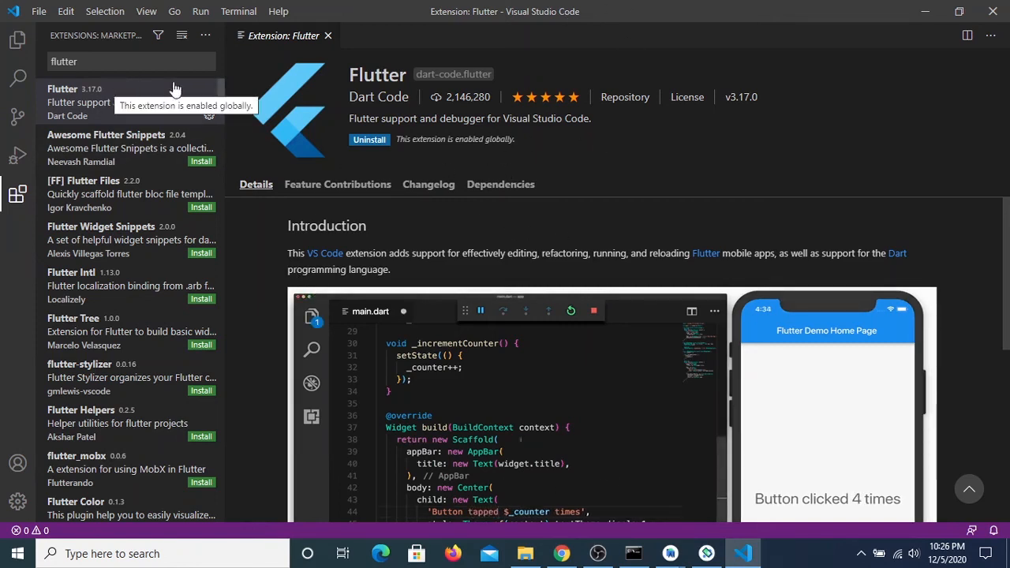
# Search the extensions marketplace for dart and open the Dart Code extension's details to check its installation status
pyautogui.click(155, 63)
pyautogui.press('BackSpace')
pyautogui.press('BackSpace')
pyautogui.press('BackSpace')
pyautogui.press('BackSpace')
pyautogui.press('BackSpace')
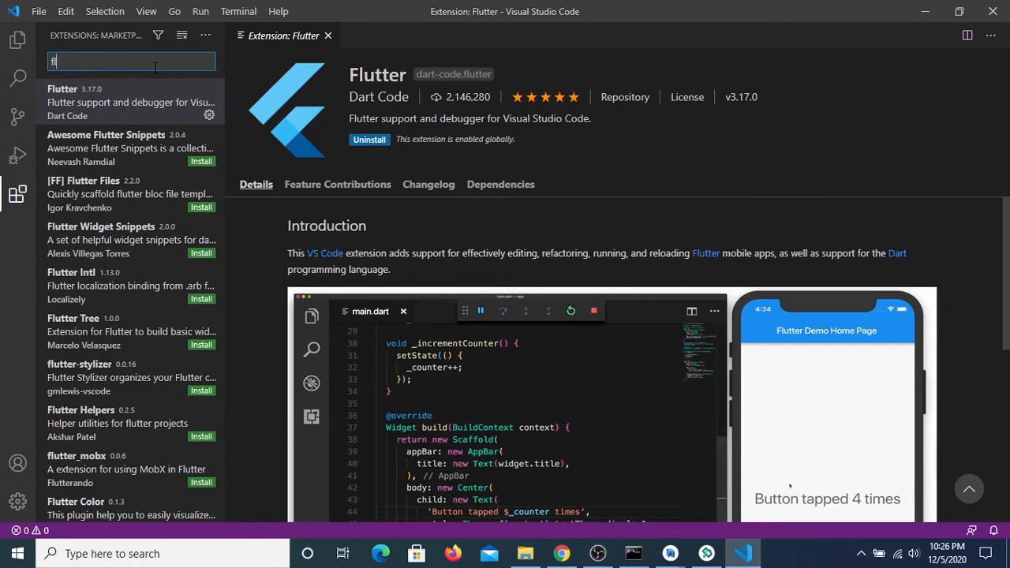
pyautogui.press('BackSpace')
pyautogui.press('BackSpace')
pyautogui.write('dart')
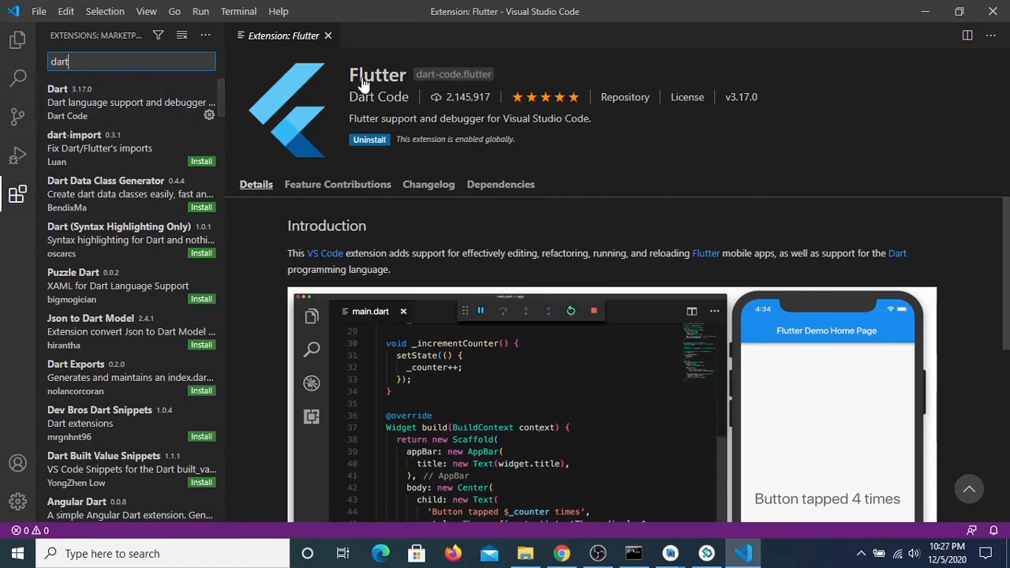
pyautogui.click(112, 124)
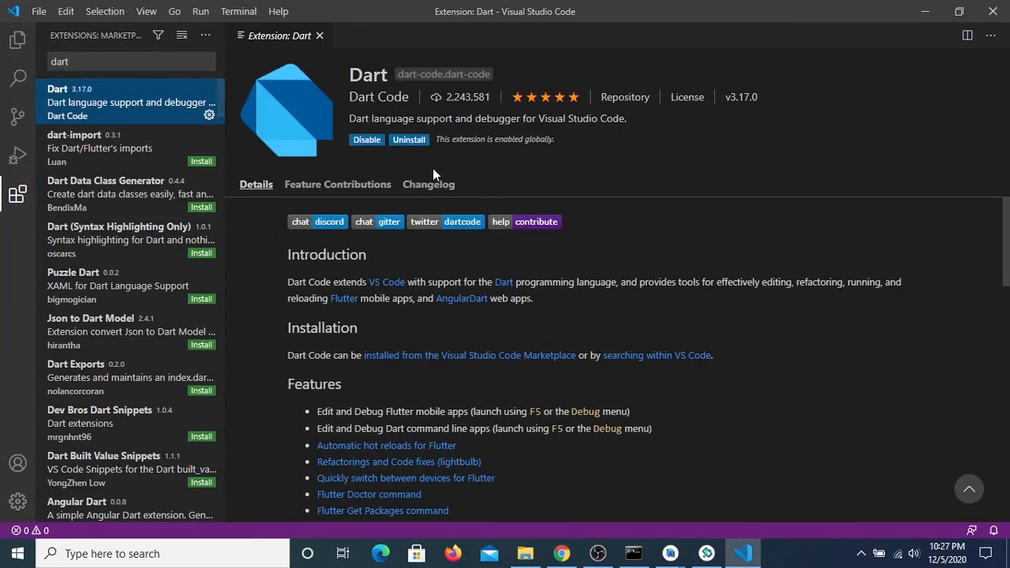
# Replace the extension search with material and open the Material Icon Theme details page
pyautogui.click(99, 66)
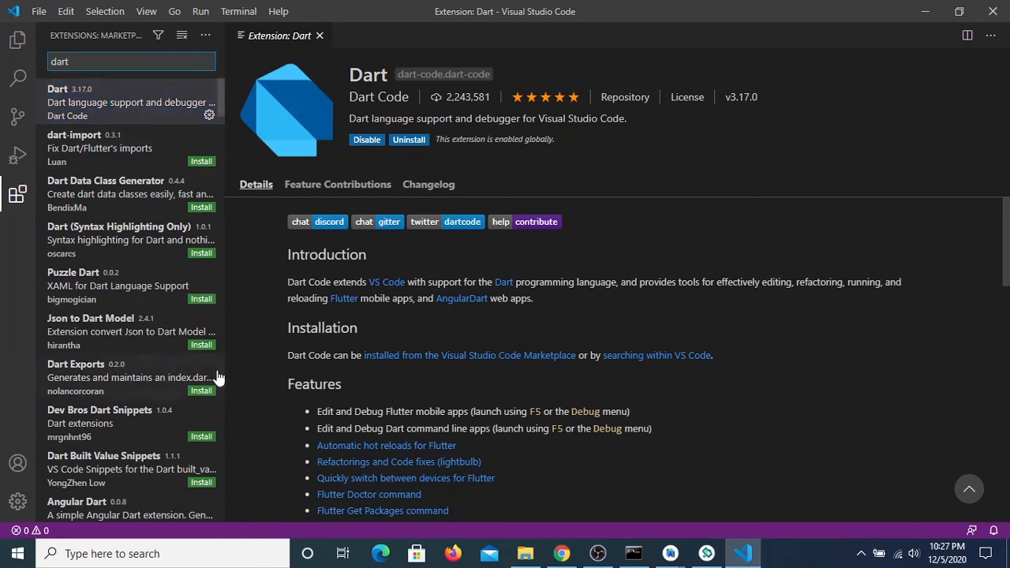
pyautogui.press('BackSpace')
pyautogui.press('BackSpace')
pyautogui.press('BackSpace')
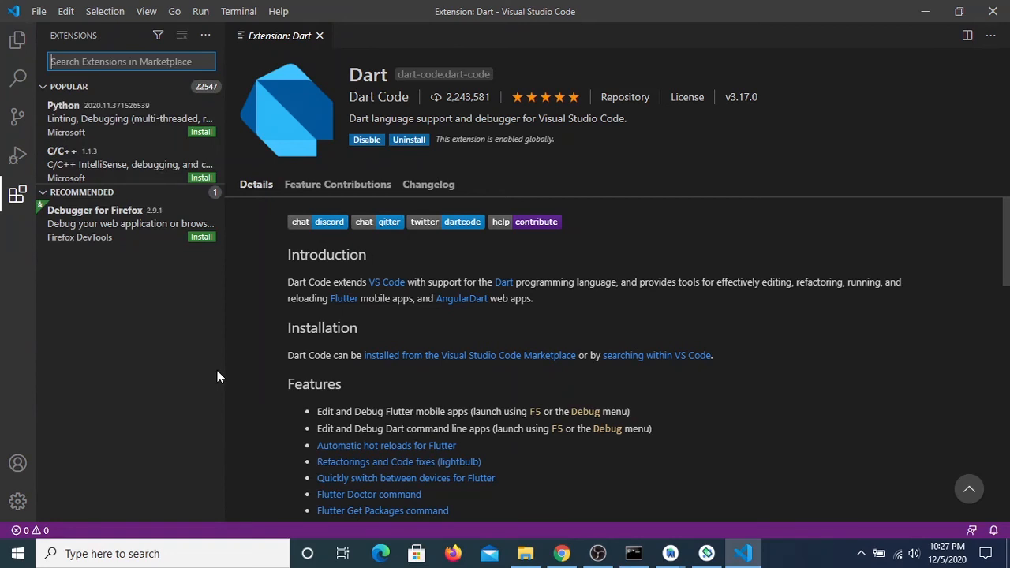
pyautogui.write('material')
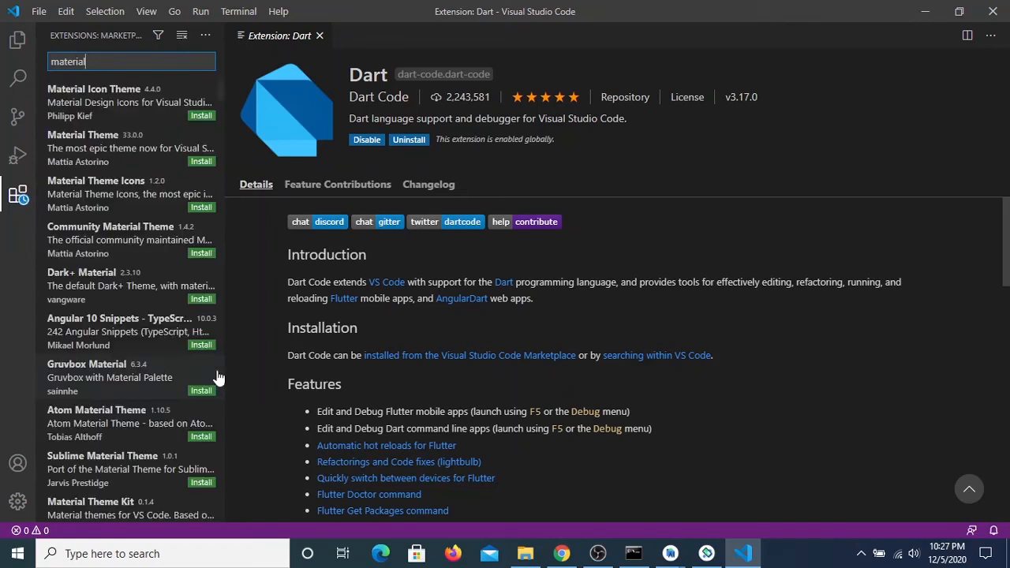
pyautogui.click(82, 93)
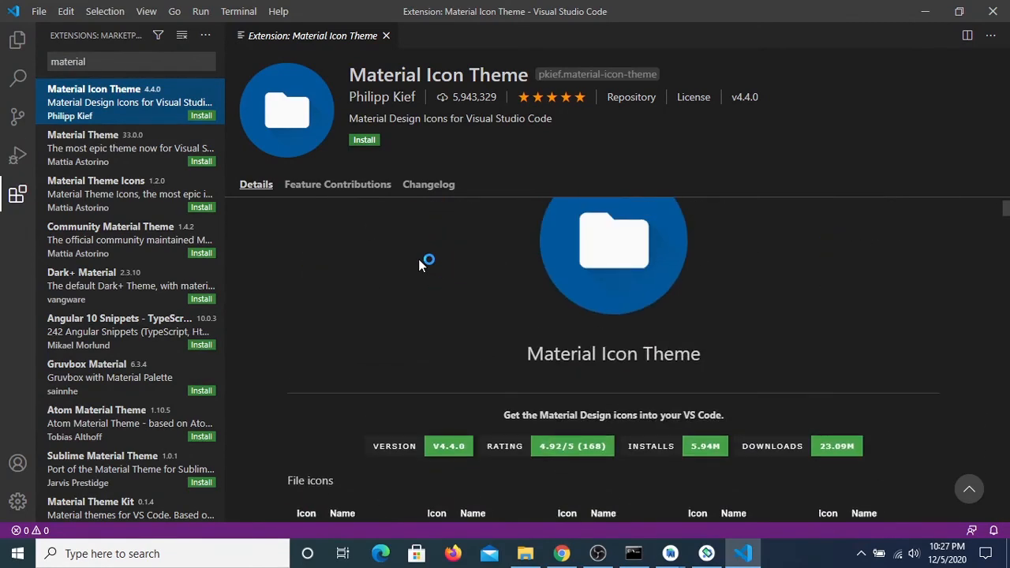
# Review the Material Icon Theme details, install the extension and select Material Icon Theme as the file icon theme
pyautogui.scroll(1, 411, 348)
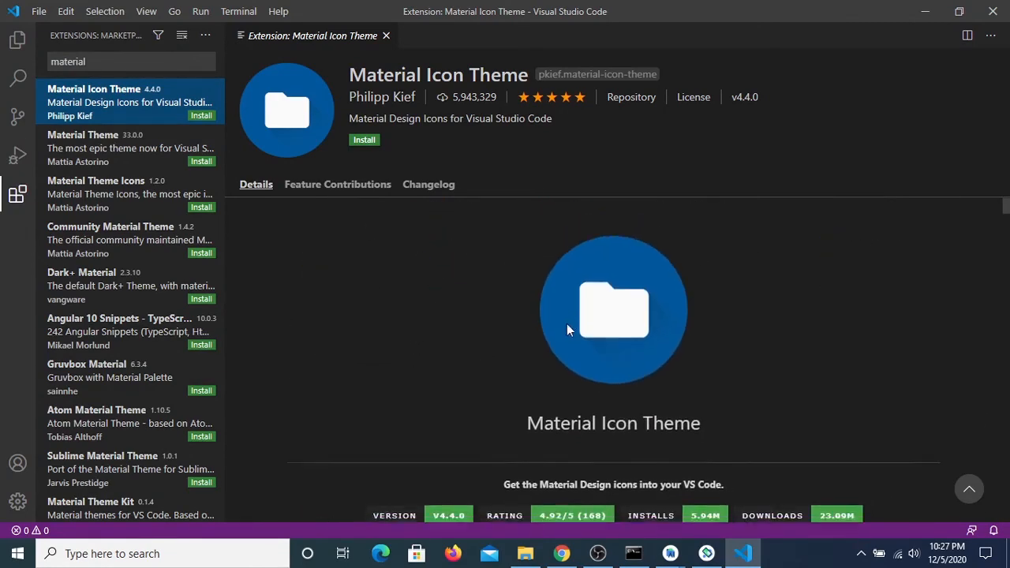
pyautogui.scroll(-5, 563, 324)
pyautogui.scroll(6, 561, 325)
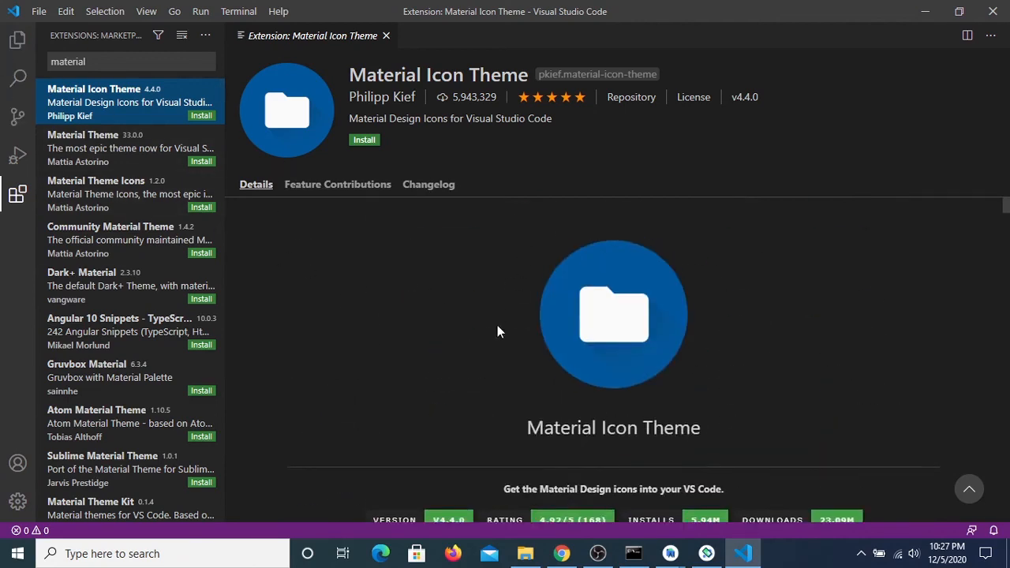
pyautogui.scroll(-5, 494, 334)
pyautogui.scroll(5, 494, 334)
pyautogui.scroll(-5, 493, 335)
pyautogui.scroll(3, 477, 329)
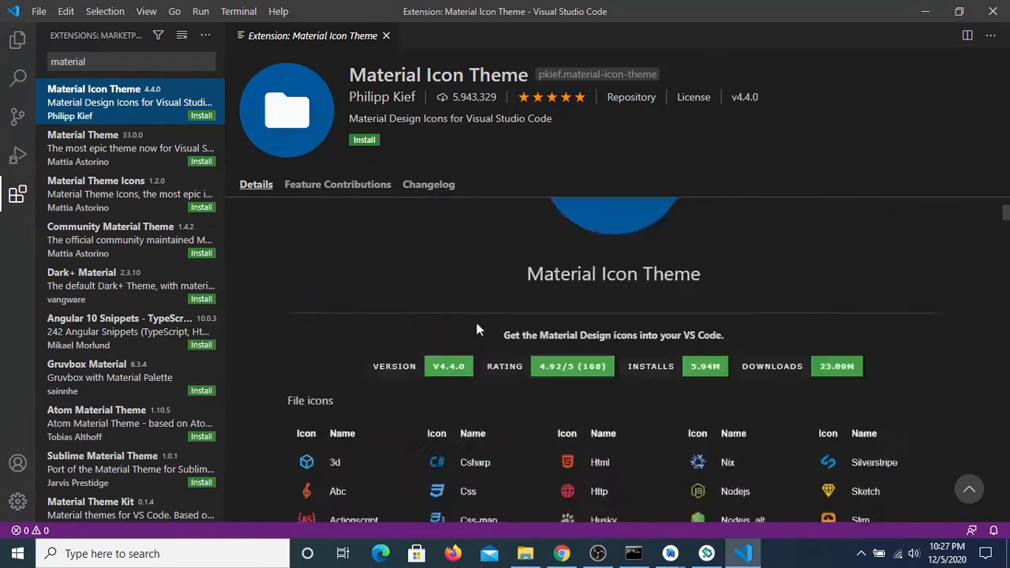
pyautogui.scroll(3, 477, 329)
pyautogui.scroll(-5, 401, 279)
pyautogui.scroll(5, 401, 279)
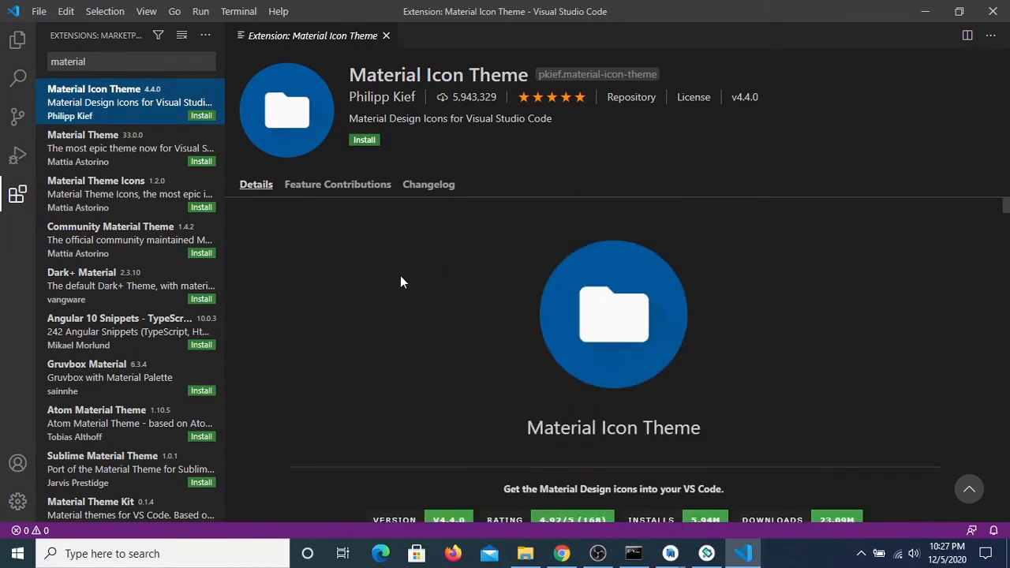
pyautogui.click(365, 142)
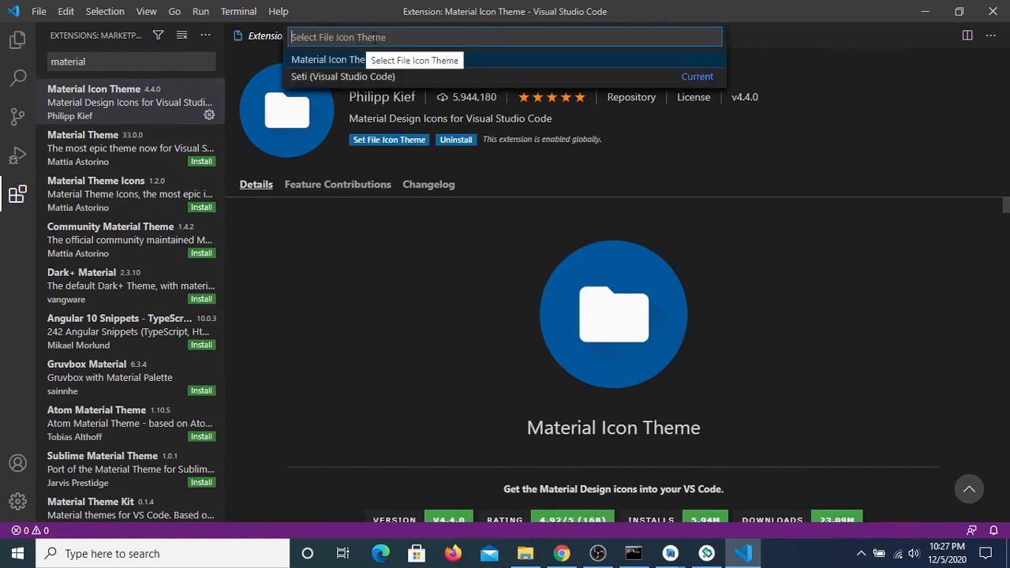
pyautogui.click(468, 63)
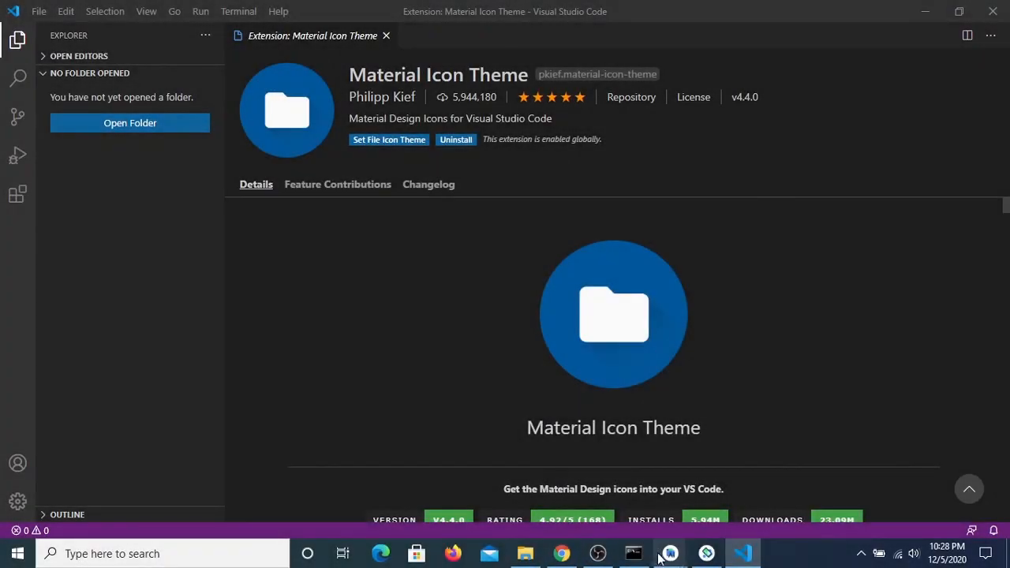
# Switch to Command Prompt, run flutter doctor again and review the new doctor summary
pyautogui.click(634, 553)
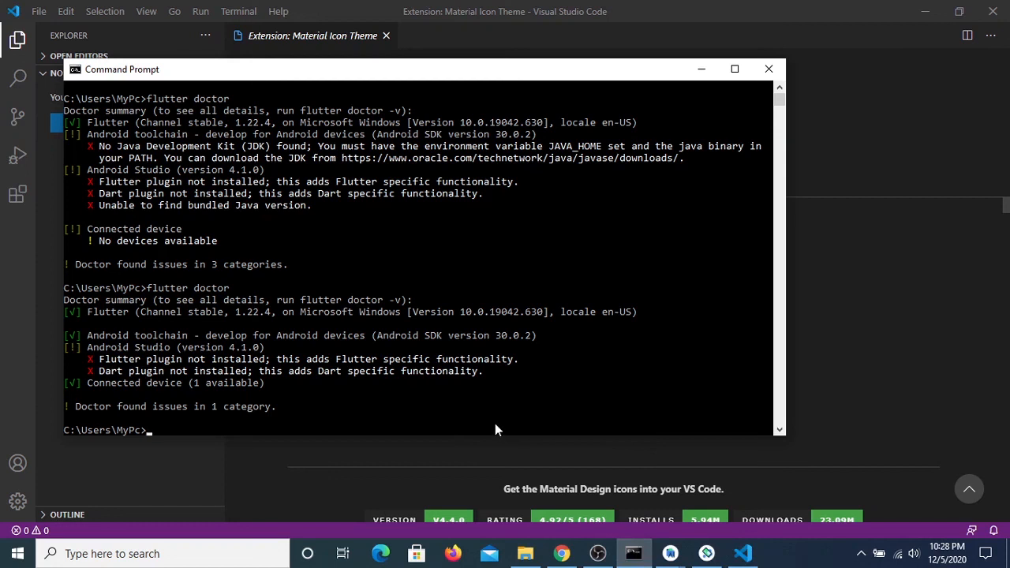
pyautogui.write('flutter doctor')
pyautogui.press('Return')
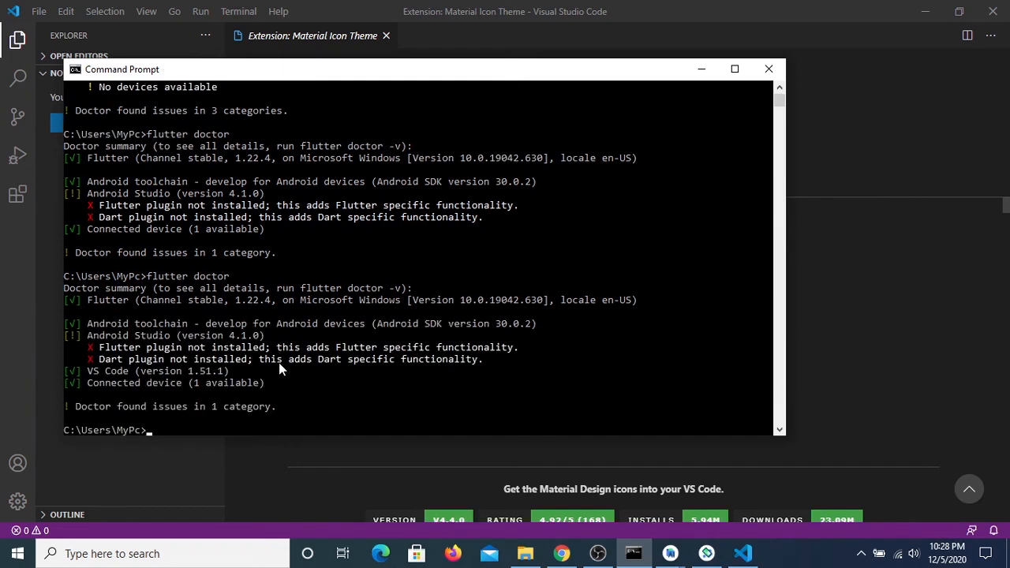
pyautogui.scroll(-1, 279, 362)
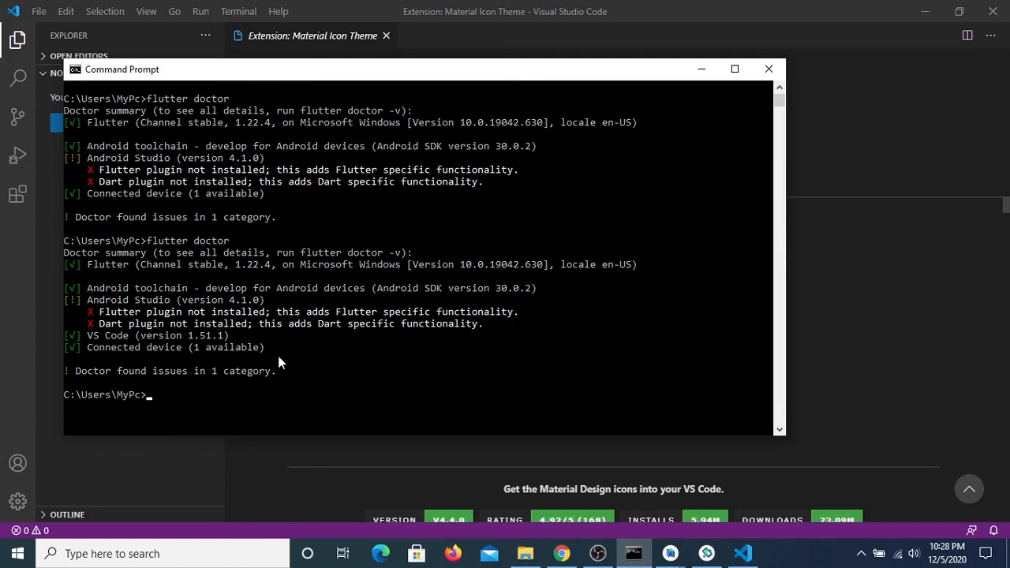